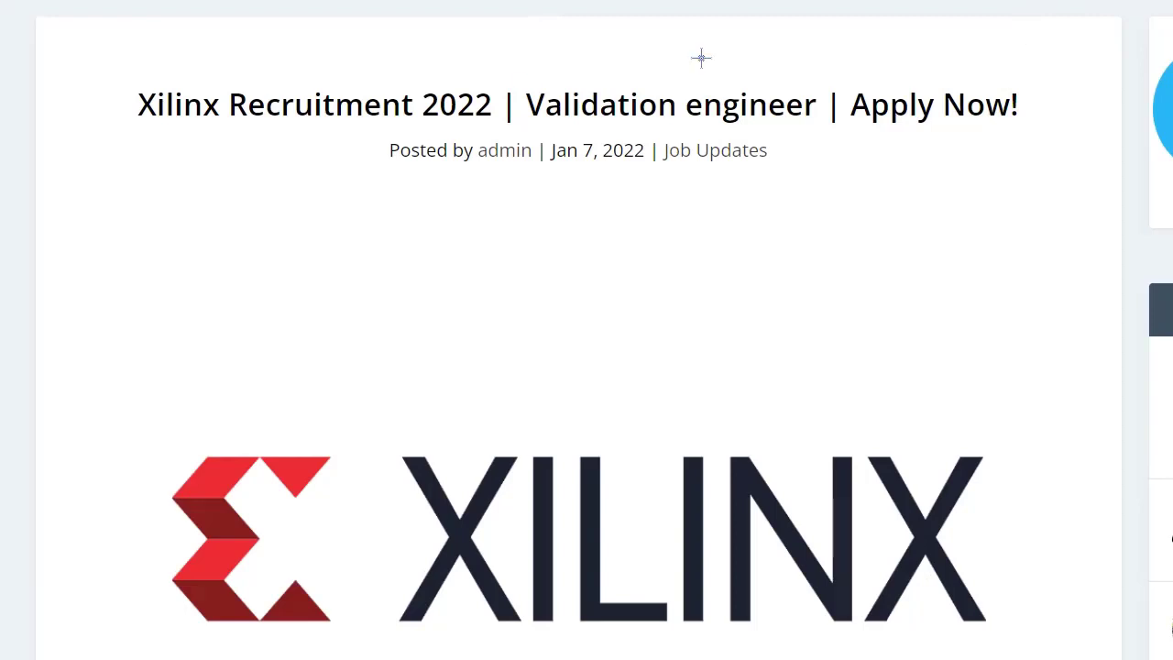
- Underline the post title, subscribe to Electronics Geek with All notifications, and follow its Instagram profile
{"action": "left_click_drag", "start_coordinate": [89, 156], "coordinate": [371, 145]}
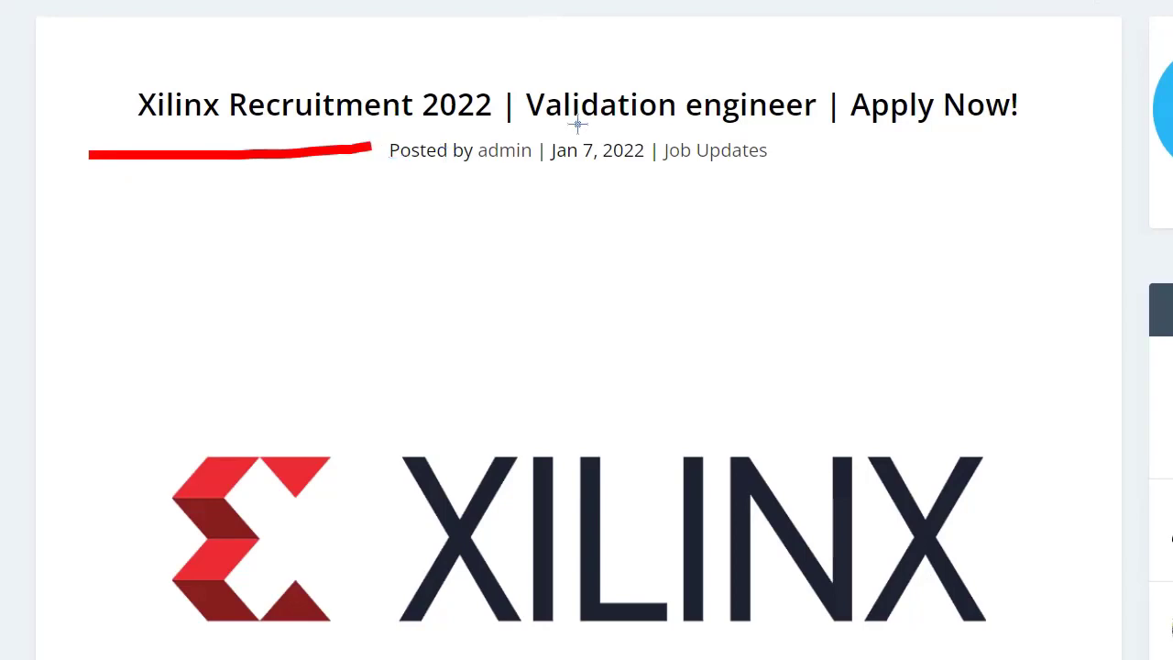
{"action": "mouse_move", "coordinate": [506, 75]}
{"action": "left_mouse_down"}
{"action": "mouse_move", "coordinate": [513, 133]}
{"action": "mouse_move", "coordinate": [553, 180]}
{"action": "mouse_move", "coordinate": [841, 169]}
{"action": "left_mouse_up"}
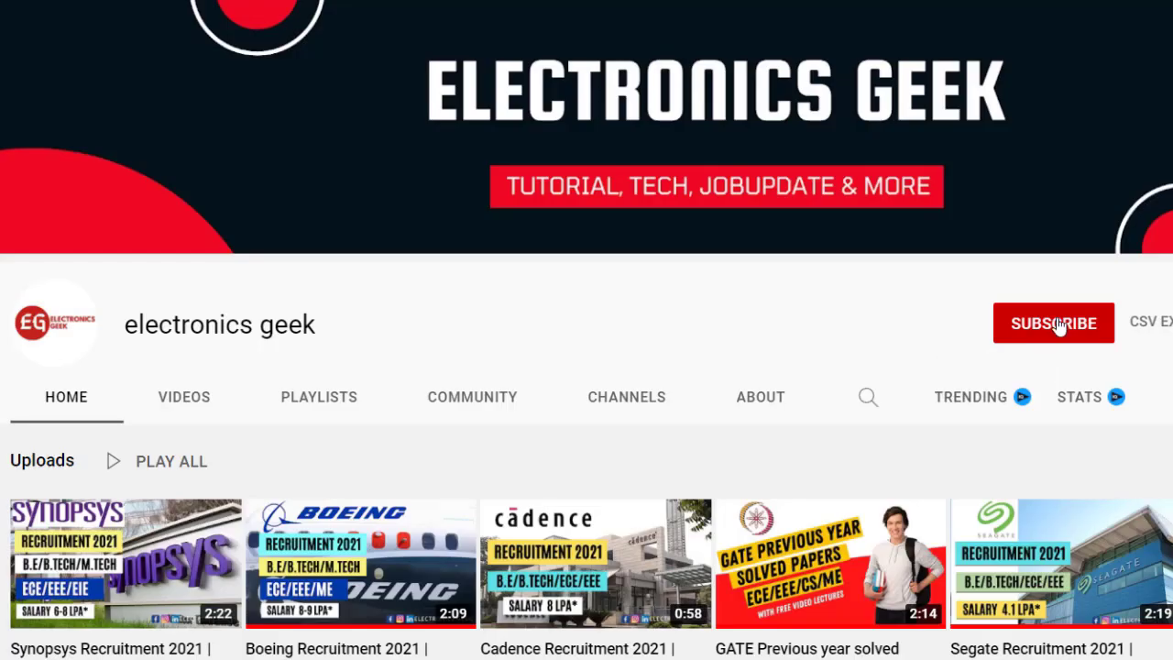
{"action": "left_click", "coordinate": [1056, 324]}
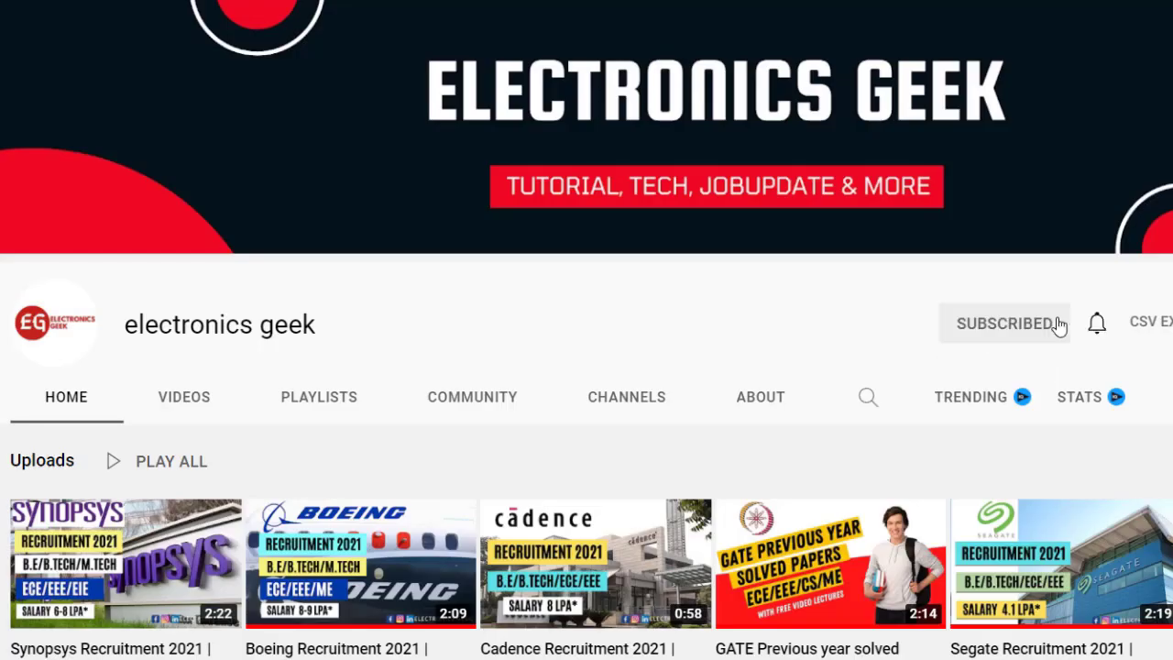
{"action": "left_click", "coordinate": [1096, 322]}
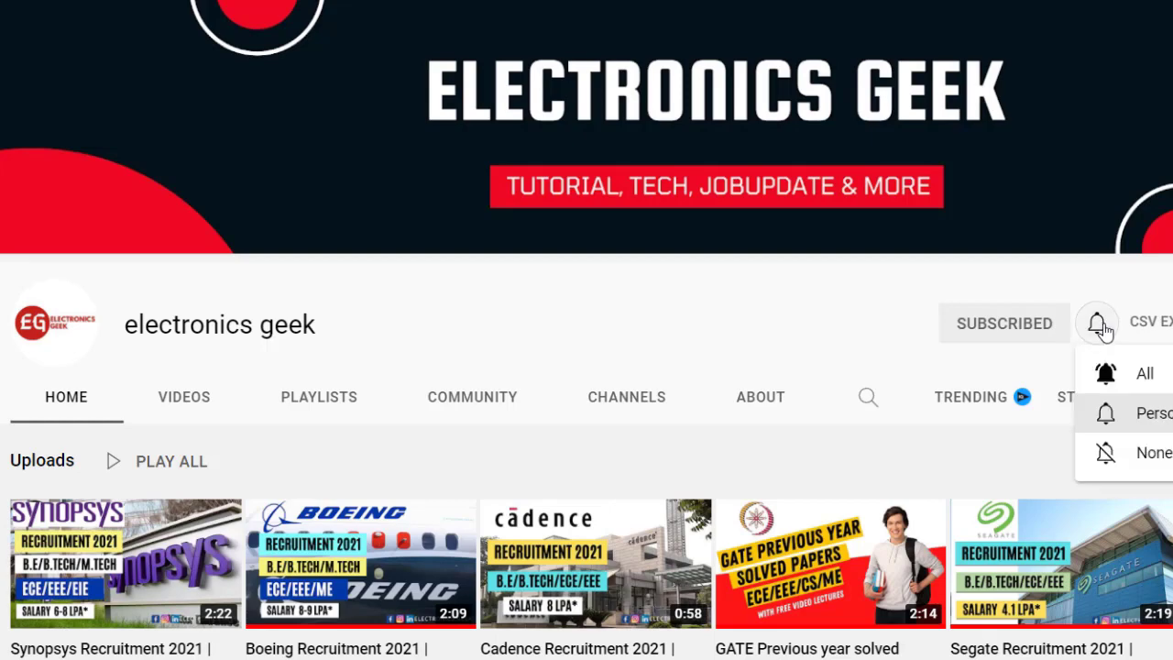
{"action": "left_click", "coordinate": [1145, 375]}
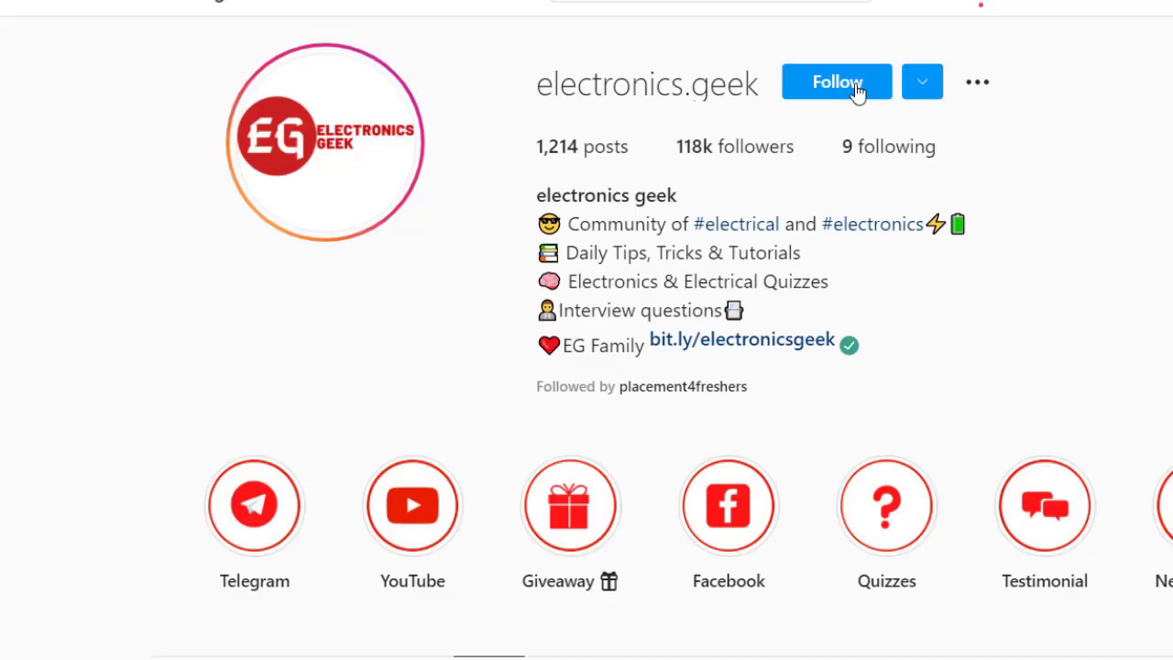
{"action": "left_click", "coordinate": [837, 89]}
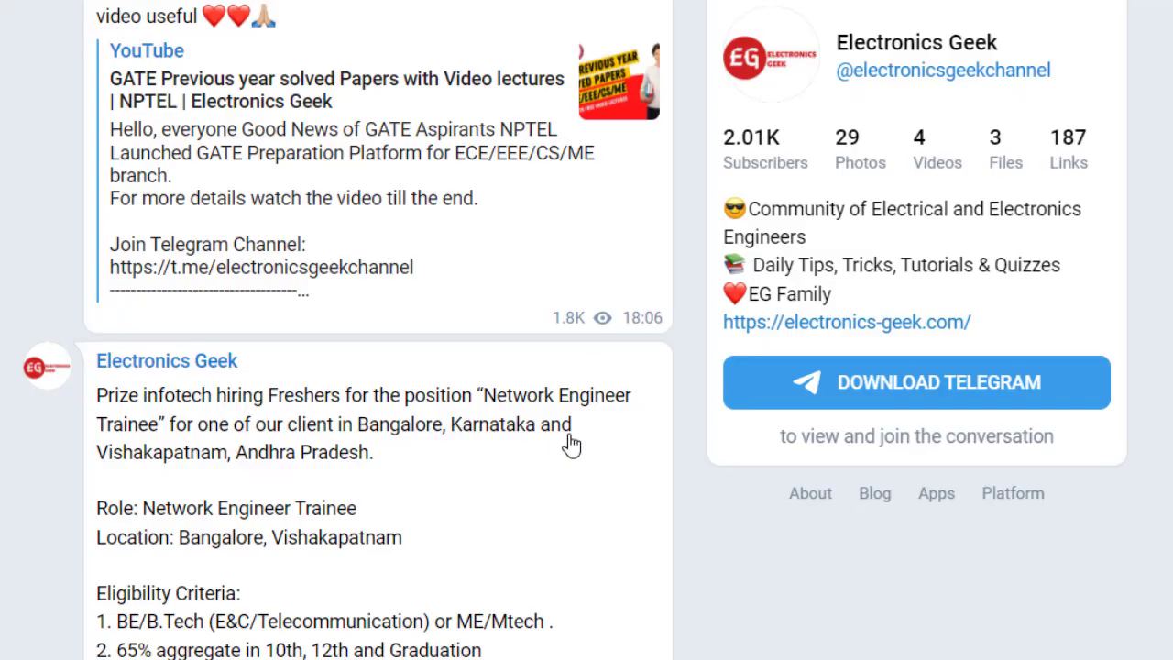
{"action": "scroll", "coordinate": [568, 446], "scroll_direction": "up", "scroll_amount": 1}
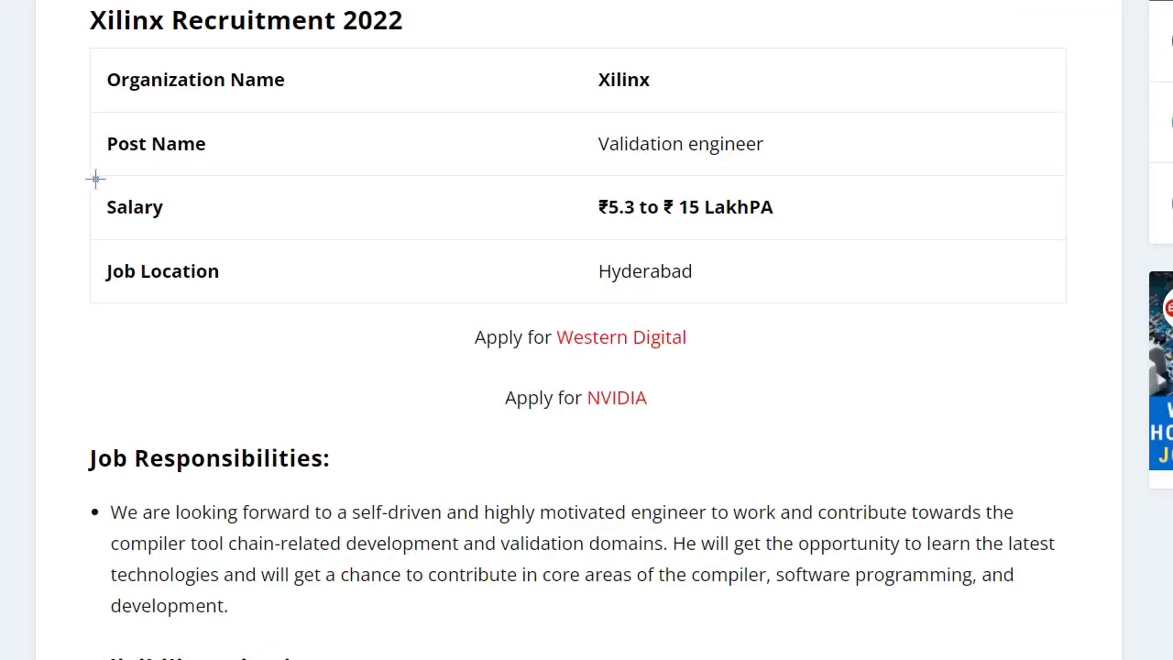
- Underline Post Name (Xilinx), Salary (₹5.3–15 LakhPA) and Job Location (Hyderabad) in the job table
{"action": "left_click_drag", "start_coordinate": [94, 178], "coordinate": [310, 141]}
{"action": "left_click_drag", "start_coordinate": [552, 149], "coordinate": [820, 103]}
{"action": "left_click_drag", "start_coordinate": [94, 235], "coordinate": [194, 220]}
{"action": "mouse_move", "coordinate": [547, 184]}
{"action": "left_mouse_down"}
{"action": "mouse_move", "coordinate": [558, 226]}
{"action": "mouse_move", "coordinate": [777, 222]}
{"action": "left_mouse_up"}
{"action": "left_click_drag", "start_coordinate": [103, 296], "coordinate": [175, 296]}
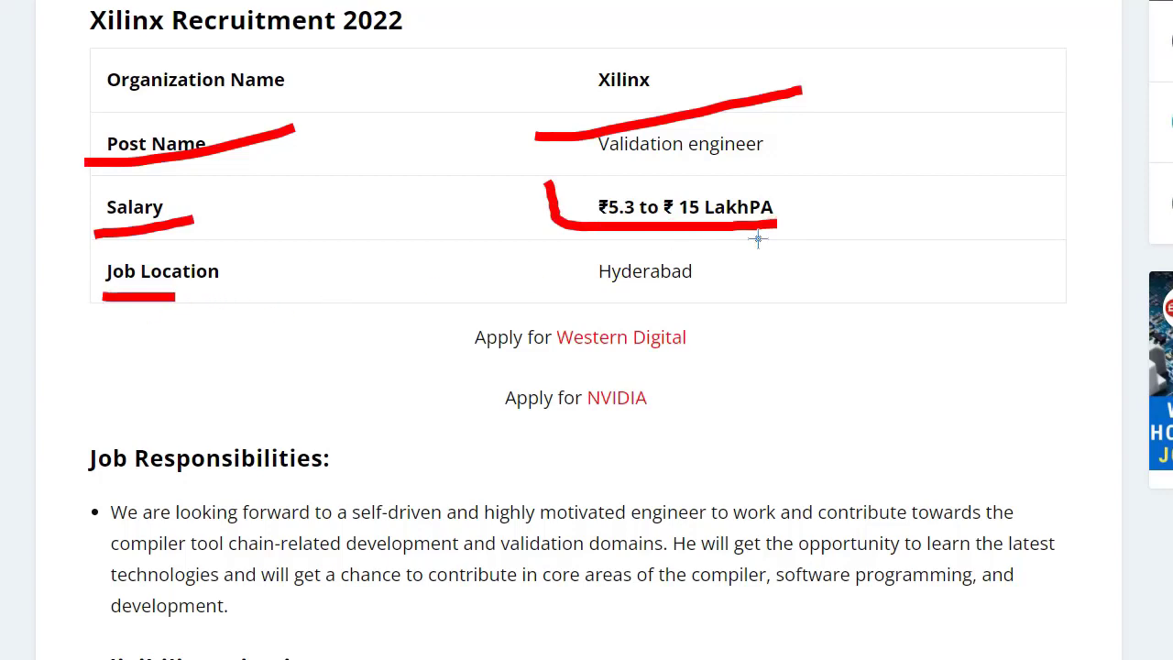
{"action": "mouse_move", "coordinate": [568, 244]}
{"action": "left_mouse_down"}
{"action": "mouse_move", "coordinate": [569, 256]}
{"action": "mouse_move", "coordinate": [770, 285]}
{"action": "left_mouse_up"}
- Mark the Bachelor's/Computer science degree and fourth-year requirements, writing 2022 beside the latter
{"action": "scroll", "coordinate": [239, 115], "scroll_direction": "down", "scroll_amount": 6}
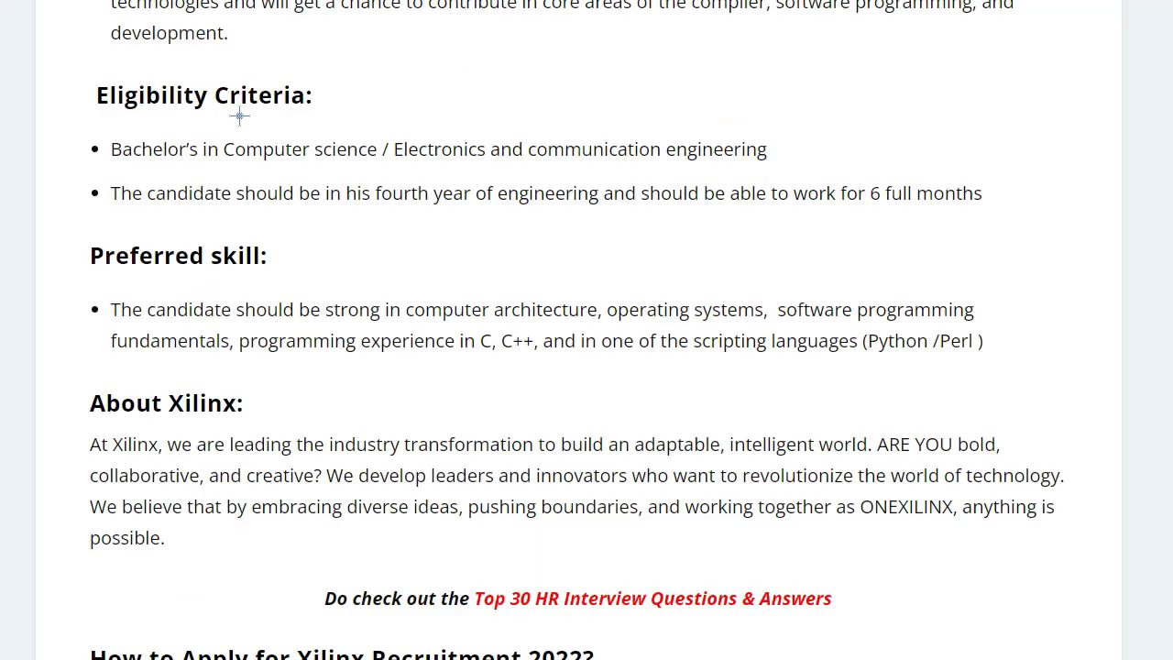
{"action": "left_click_drag", "start_coordinate": [80, 107], "coordinate": [294, 71]}
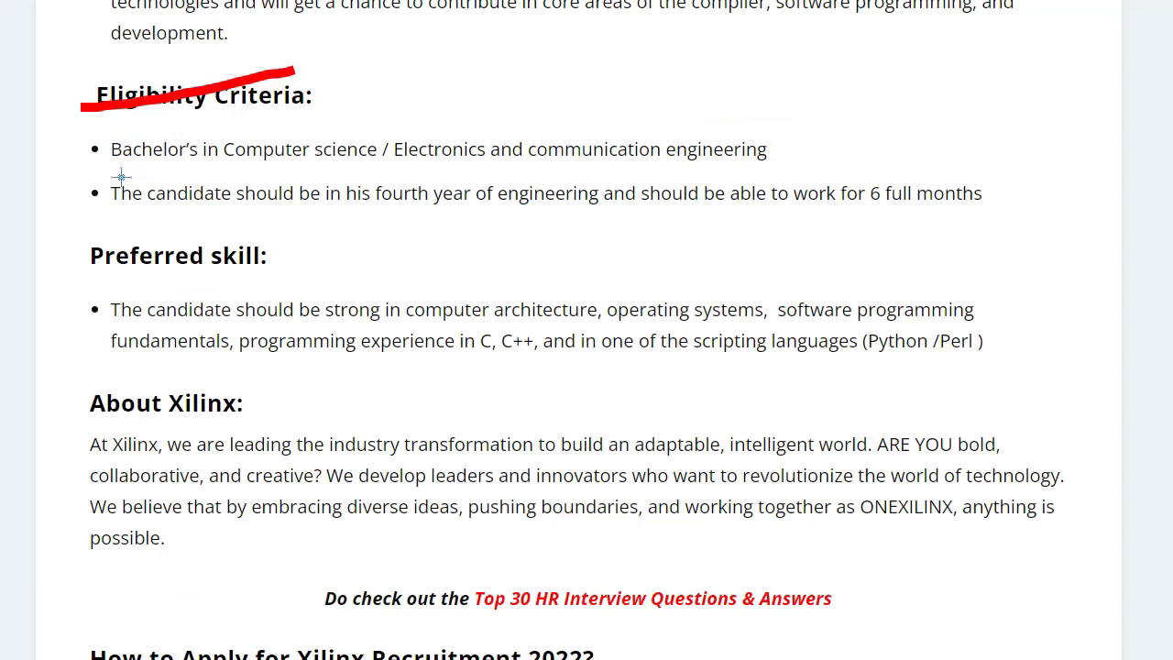
{"action": "left_click_drag", "start_coordinate": [89, 162], "coordinate": [203, 129]}
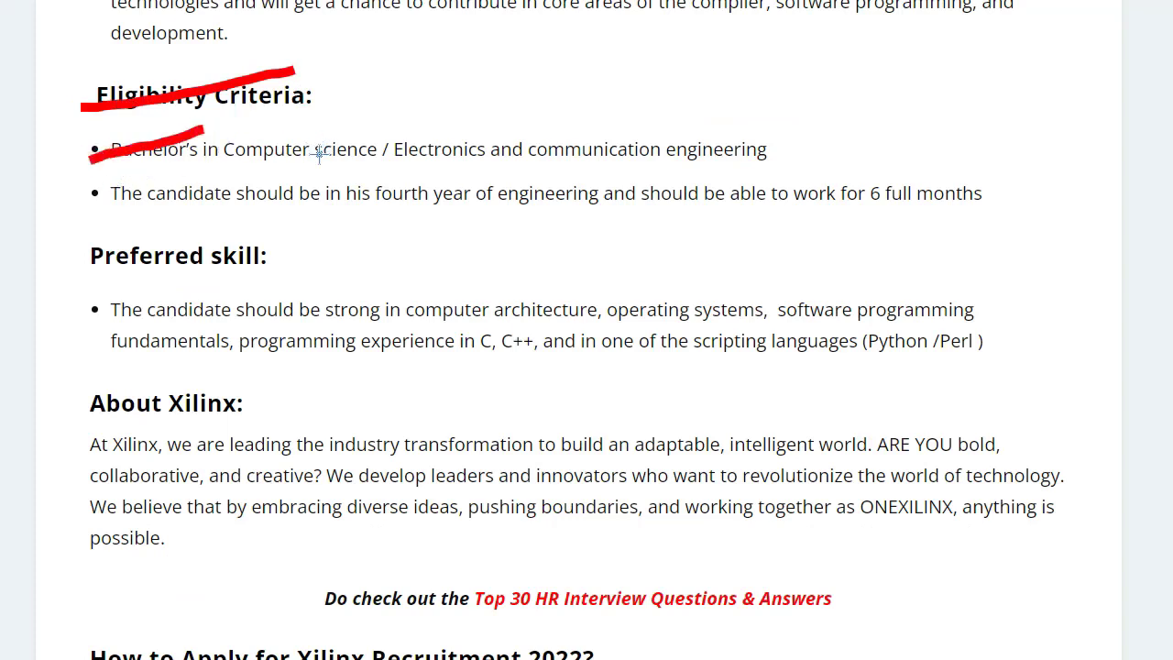
{"action": "mouse_move", "coordinate": [220, 167]}
{"action": "left_mouse_down"}
{"action": "mouse_move", "coordinate": [322, 154]}
{"action": "mouse_move", "coordinate": [793, 153]}
{"action": "mouse_move", "coordinate": [796, 125]}
{"action": "left_mouse_up"}
{"action": "left_click_drag", "start_coordinate": [81, 217], "coordinate": [180, 200]}
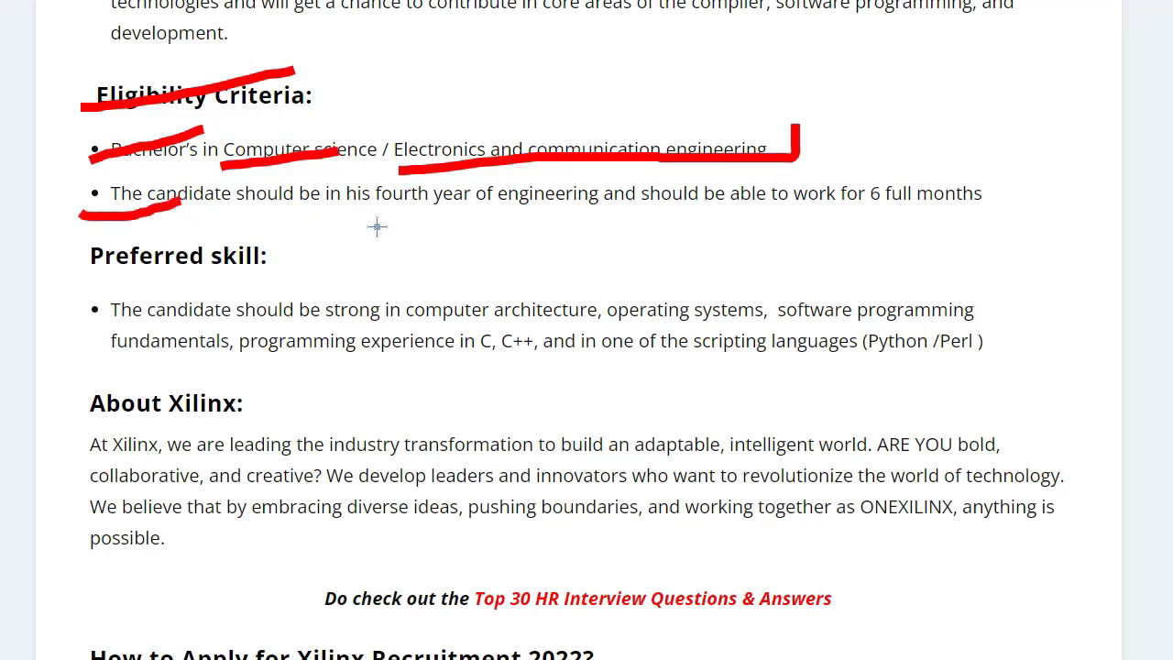
{"action": "left_click_drag", "start_coordinate": [325, 213], "coordinate": [375, 262]}
{"action": "left_click_drag", "start_coordinate": [394, 197], "coordinate": [403, 229]}
{"action": "left_click_drag", "start_coordinate": [417, 197], "coordinate": [508, 240]}
{"action": "left_click_drag", "start_coordinate": [481, 184], "coordinate": [531, 210]}
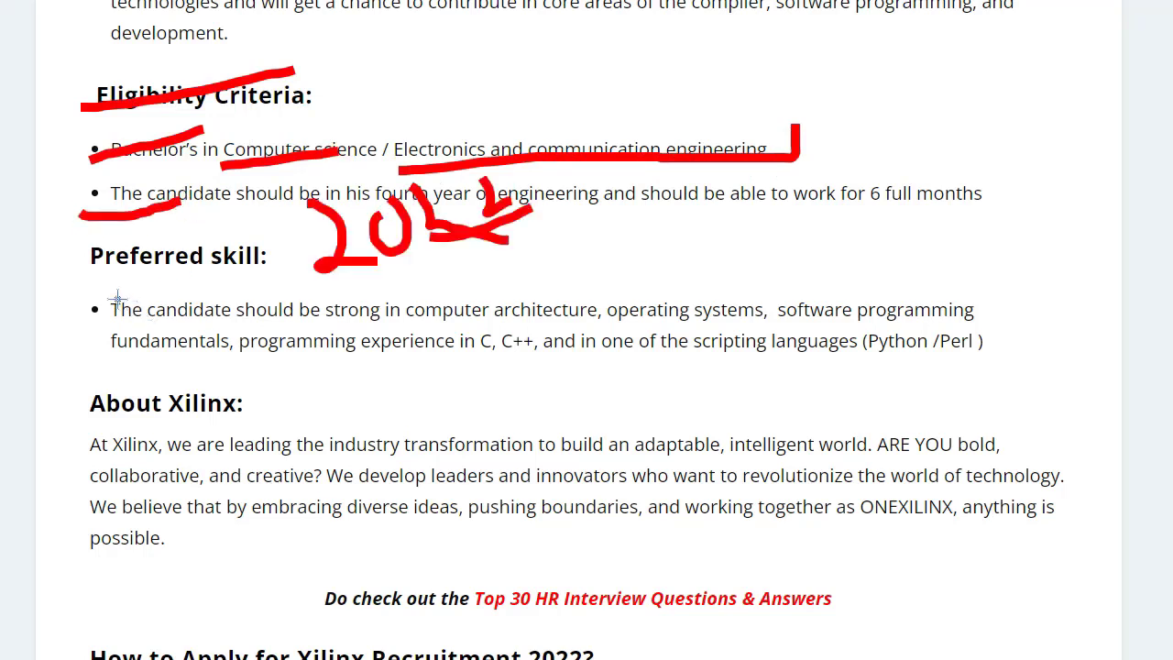
- Underline the preferred skills (computer architecture, C++, Python/Perl scripting) and draw an upward arrow
{"action": "left_click_drag", "start_coordinate": [75, 270], "coordinate": [380, 188]}
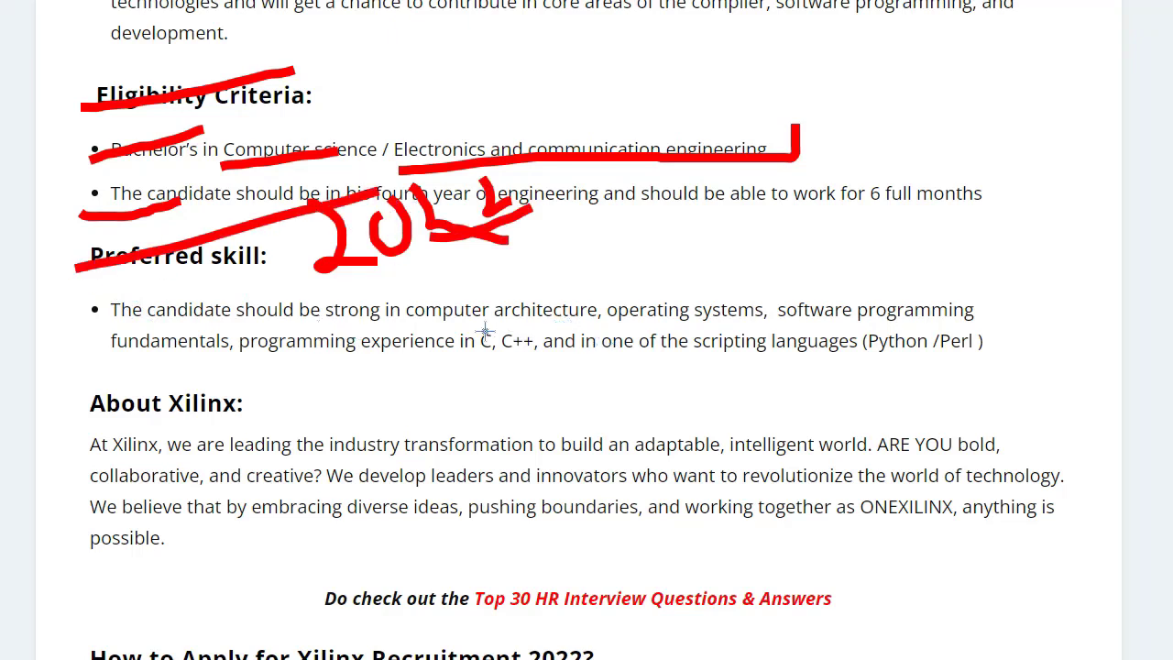
{"action": "left_click_drag", "start_coordinate": [428, 322], "coordinate": [615, 308]}
{"action": "left_click_drag", "start_coordinate": [289, 376], "coordinate": [398, 359]}
{"action": "mouse_move", "coordinate": [518, 350]}
{"action": "left_mouse_down"}
{"action": "mouse_move", "coordinate": [543, 349]}
{"action": "mouse_move", "coordinate": [483, 356]}
{"action": "left_mouse_up"}
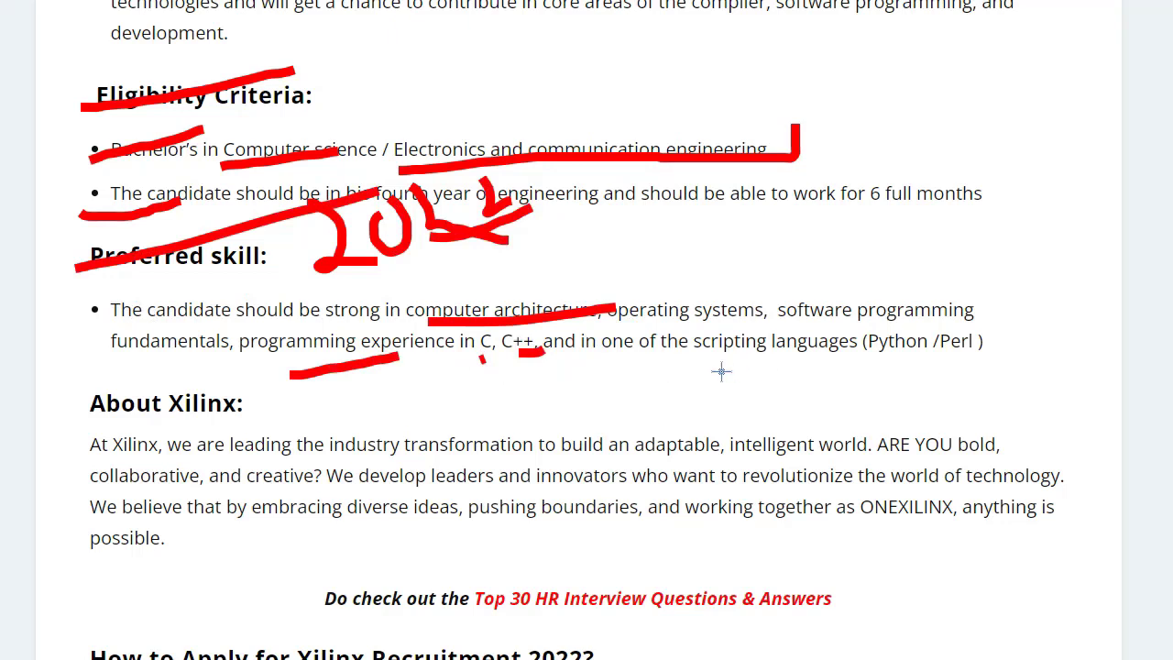
{"action": "left_click_drag", "start_coordinate": [696, 362], "coordinate": [803, 360]}
{"action": "left_click_drag", "start_coordinate": [892, 362], "coordinate": [939, 359]}
{"action": "mouse_move", "coordinate": [958, 354]}
{"action": "left_mouse_down"}
{"action": "mouse_move", "coordinate": [969, 325]}
{"action": "mouse_move", "coordinate": [1026, 272]}
{"action": "mouse_move", "coordinate": [1019, 291]}
{"action": "left_mouse_up"}
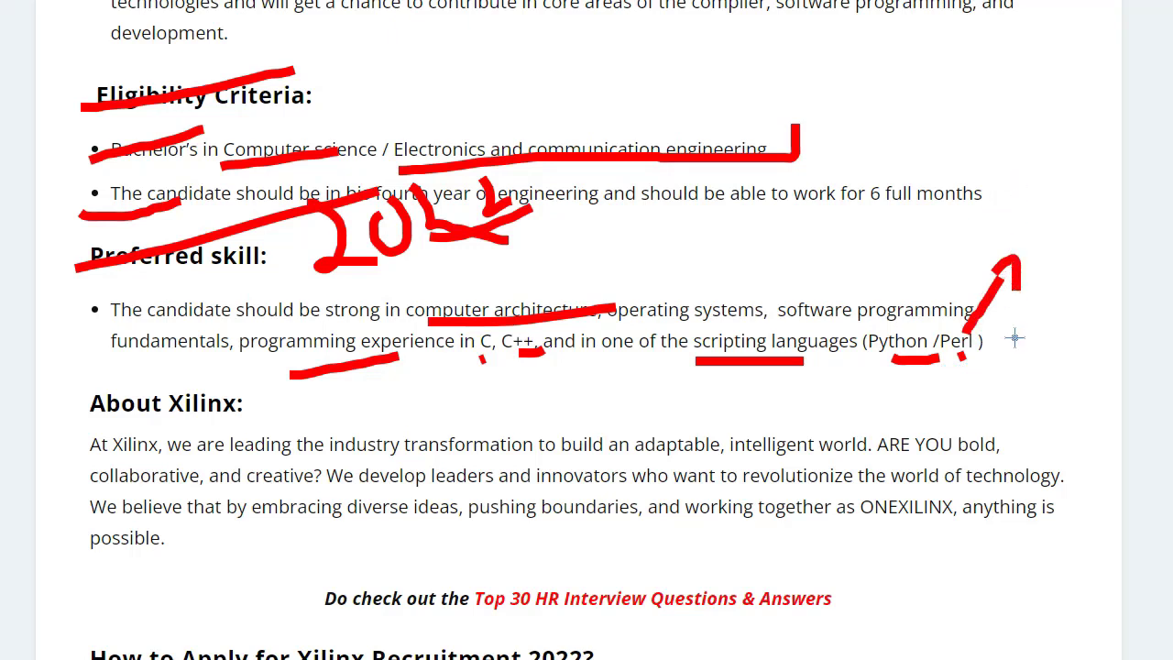
{"action": "left_click_drag", "start_coordinate": [1020, 91], "coordinate": [1011, 190]}
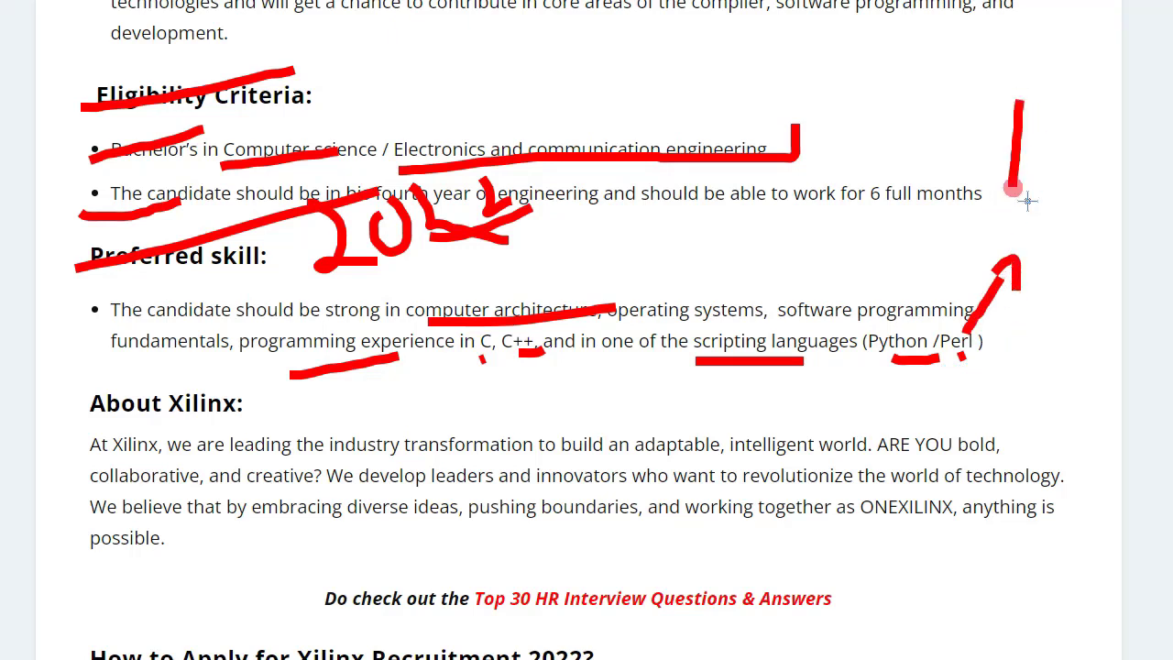
{"action": "mouse_move", "coordinate": [1002, 121]}
{"action": "left_mouse_down"}
{"action": "mouse_move", "coordinate": [1024, 88]}
{"action": "mouse_move", "coordinate": [1040, 107]}
{"action": "left_mouse_up"}
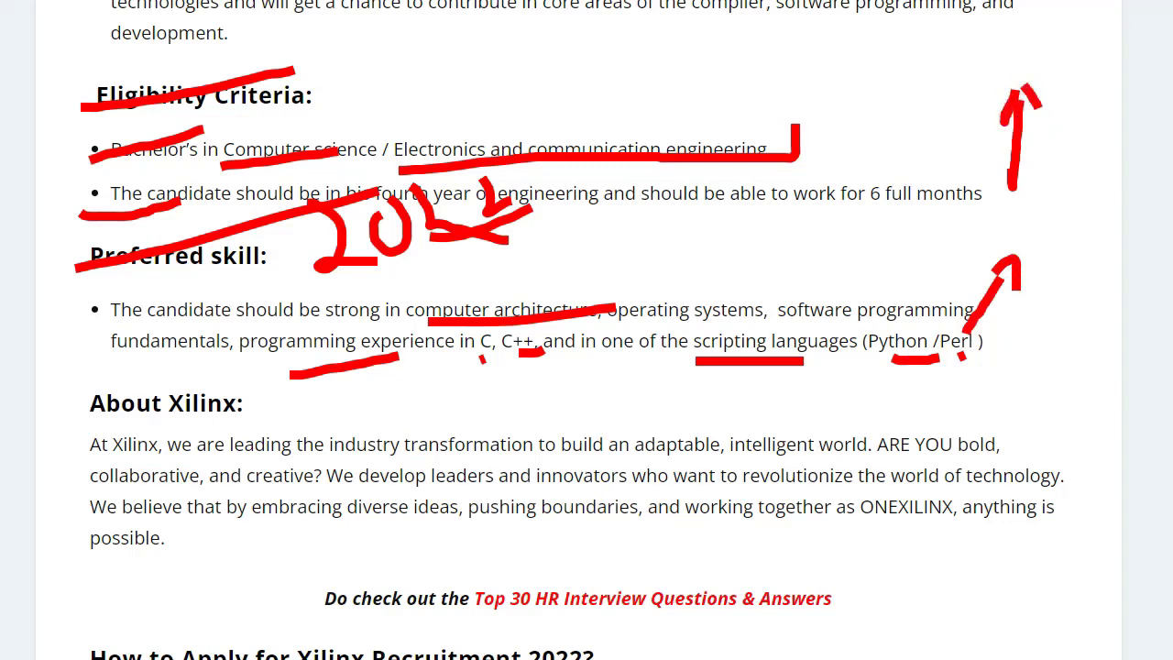
- Circle APPLY HERE, add an arrow with a 'Cmt' note, then clear the ink with Escape
{"action": "scroll", "coordinate": [681, 513], "scroll_direction": "down", "scroll_amount": 5}
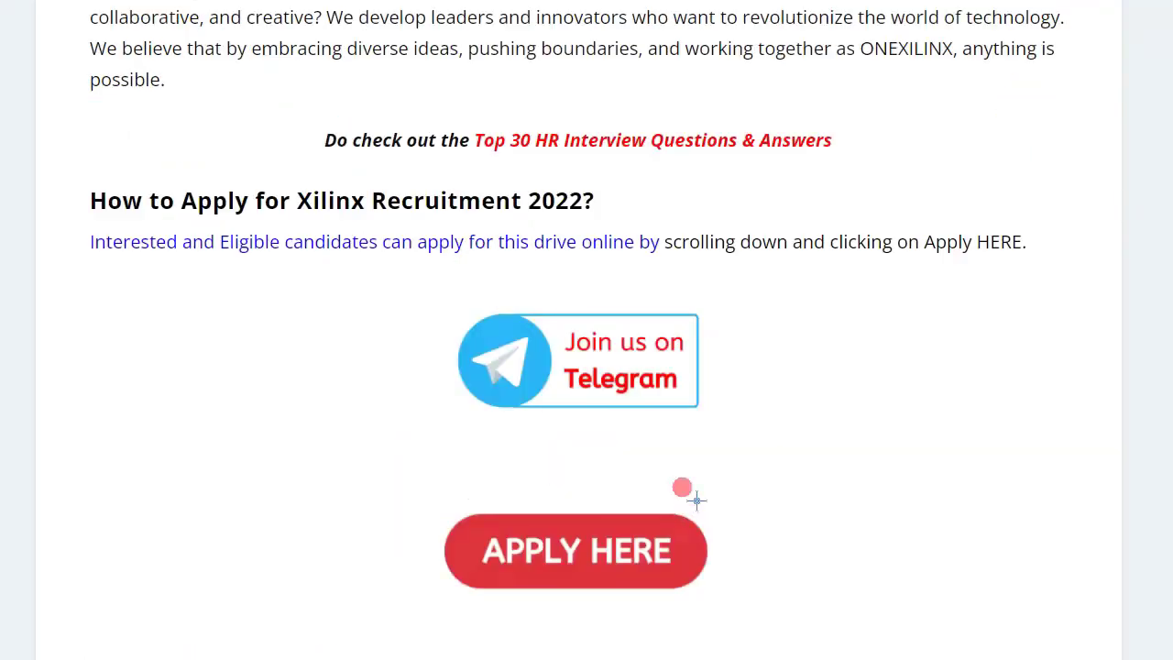
{"action": "mouse_move", "coordinate": [687, 485]}
{"action": "left_mouse_down"}
{"action": "mouse_move", "coordinate": [610, 631]}
{"action": "mouse_move", "coordinate": [592, 503]}
{"action": "left_mouse_up"}
{"action": "left_click_drag", "start_coordinate": [794, 309], "coordinate": [799, 491]}
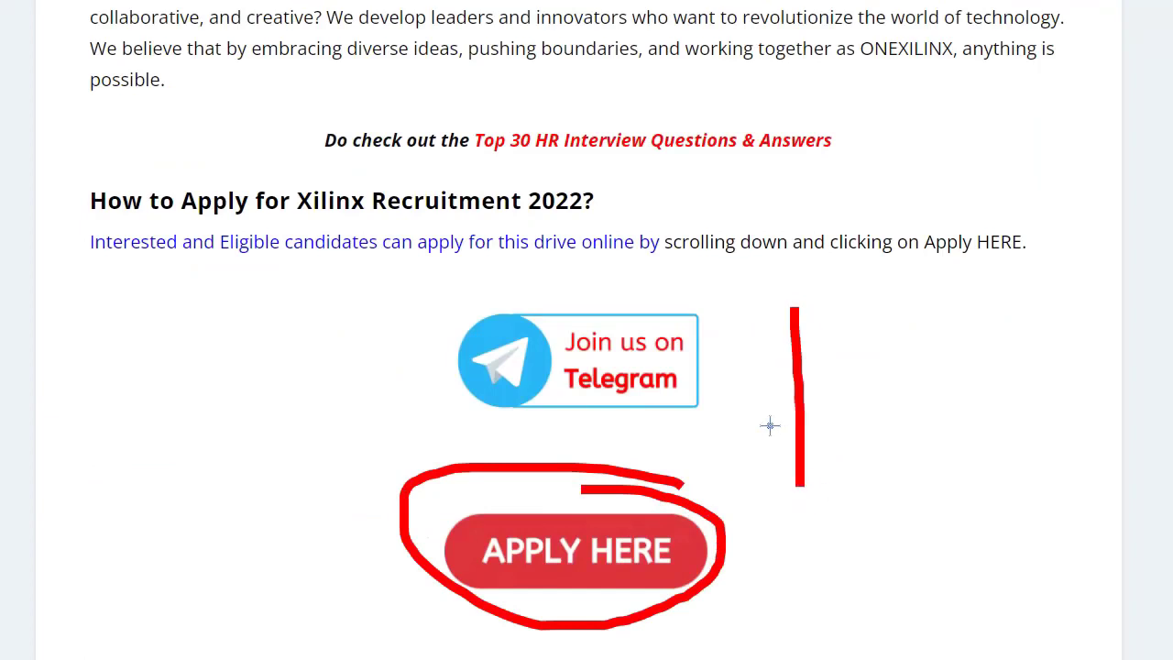
{"action": "mouse_move", "coordinate": [749, 414]}
{"action": "left_mouse_down"}
{"action": "mouse_move", "coordinate": [828, 486]}
{"action": "mouse_move", "coordinate": [845, 428]}
{"action": "left_mouse_up"}
{"action": "mouse_move", "coordinate": [905, 370]}
{"action": "left_mouse_down"}
{"action": "mouse_move", "coordinate": [891, 385]}
{"action": "mouse_move", "coordinate": [953, 417]}
{"action": "mouse_move", "coordinate": [982, 385]}
{"action": "mouse_move", "coordinate": [1021, 380]}
{"action": "left_mouse_up"}
{"action": "left_click_drag", "start_coordinate": [1018, 292], "coordinate": [1026, 371]}
{"action": "left_click_drag", "start_coordinate": [1025, 330], "coordinate": [1049, 311]}
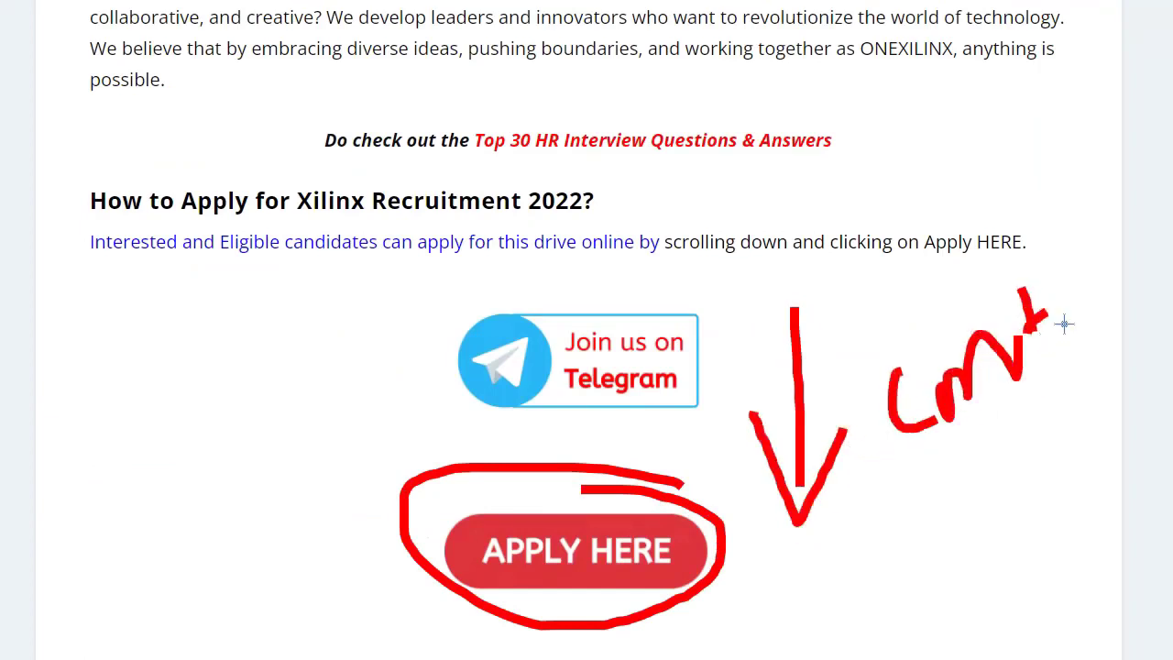
{"action": "left_click_drag", "start_coordinate": [898, 499], "coordinate": [1065, 399]}
{"action": "key", "text": "Escape"}
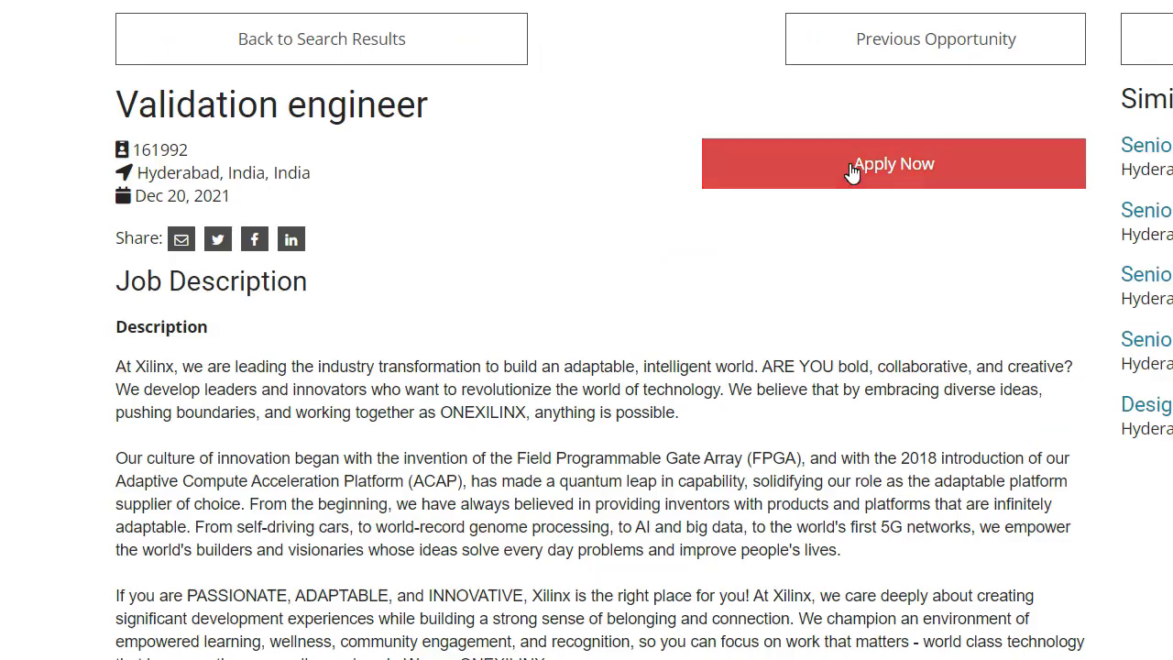
- Click Apply Now on the Validation engineer job page
{"action": "left_click", "coordinate": [936, 165]}
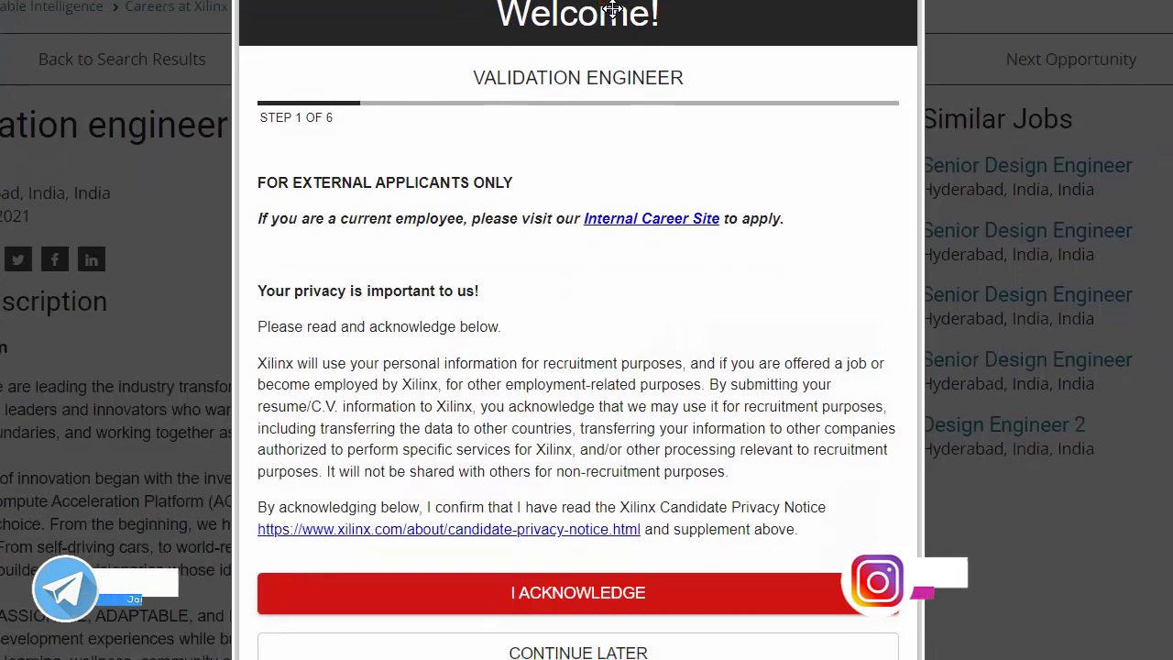
- Acknowledge the candidate privacy notice and look over the step 2 resume options
{"action": "left_click", "coordinate": [587, 593]}
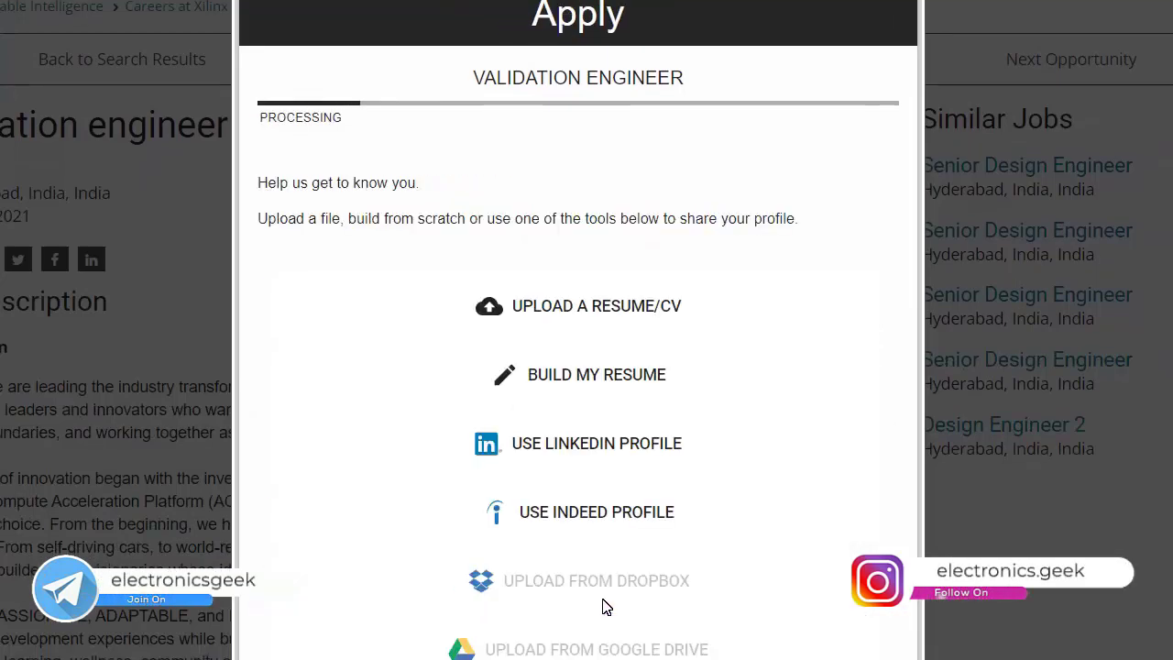
{"action": "scroll", "coordinate": [811, 264], "scroll_direction": "down", "scroll_amount": 2}
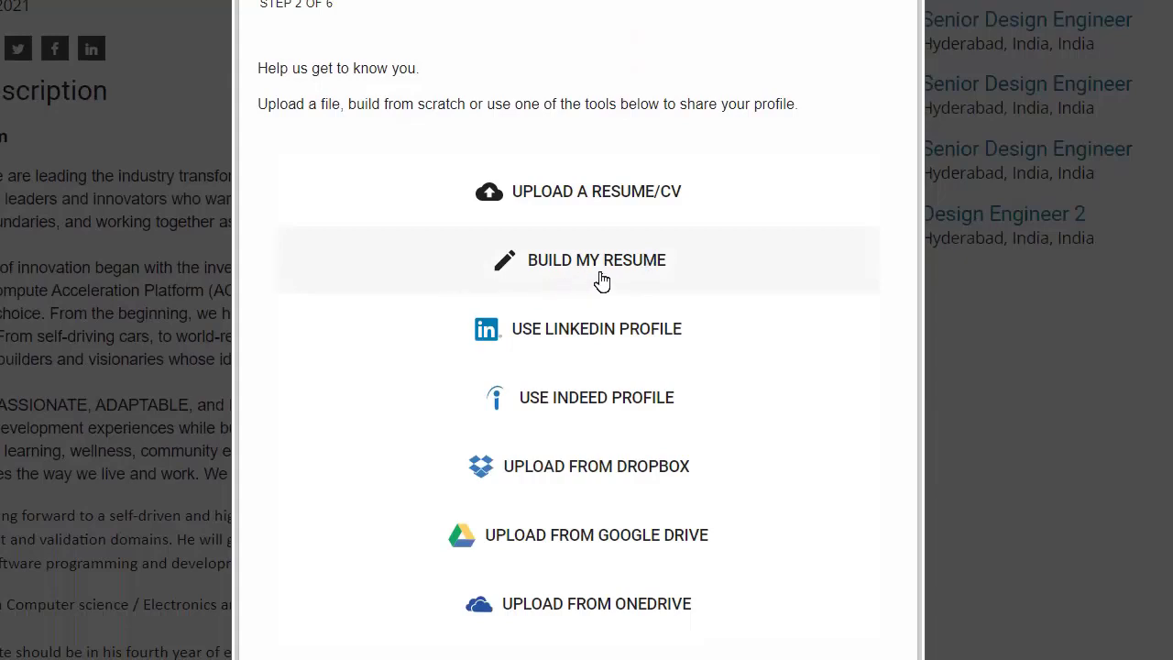
{"action": "scroll", "coordinate": [602, 282], "scroll_direction": "down", "scroll_amount": 3}
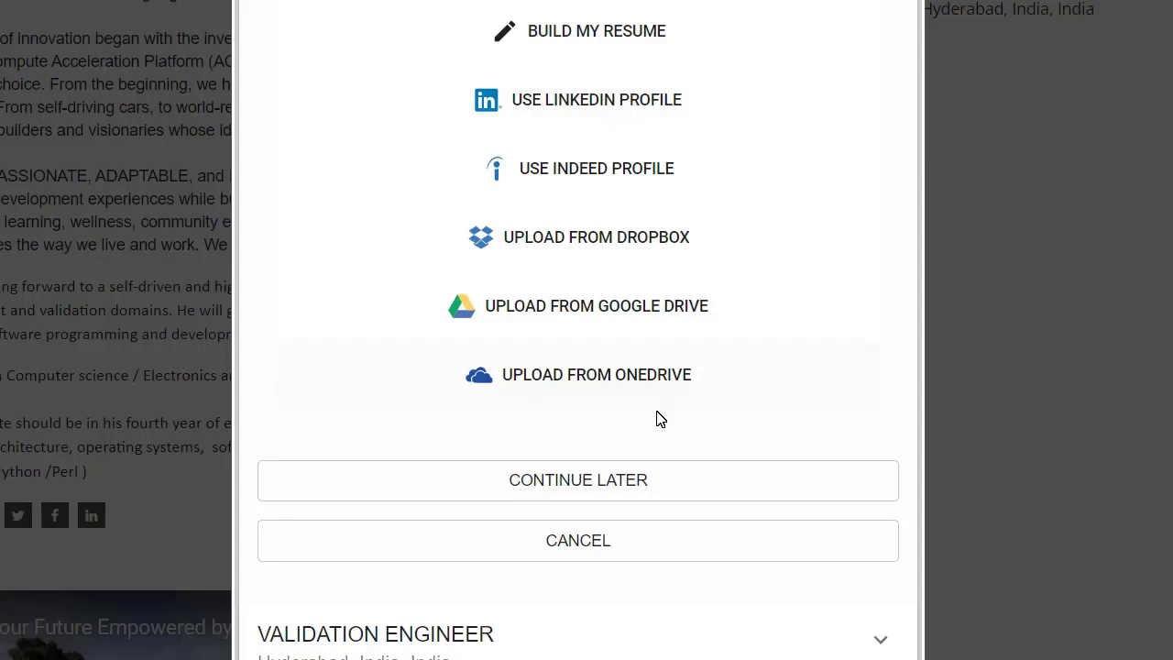
{"action": "scroll", "coordinate": [657, 432], "scroll_direction": "up", "scroll_amount": 3}
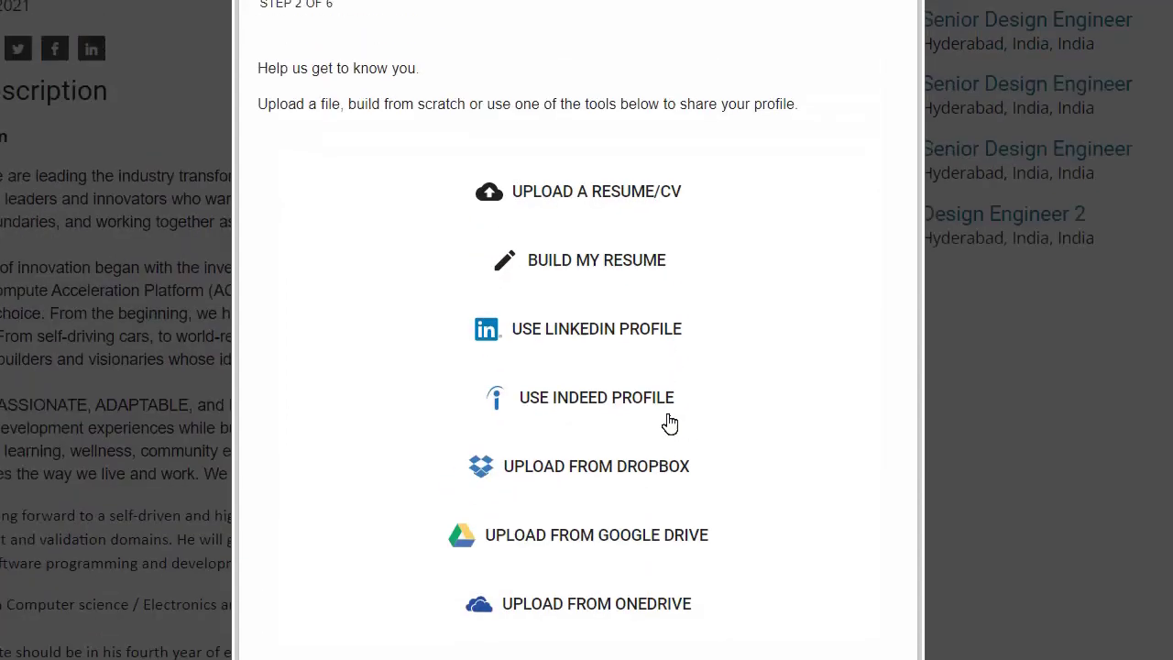
- Choose Build My Resume and step through the First Name, Last Name and Street Address fields
{"action": "left_click", "coordinate": [614, 274]}
{"action": "scroll", "coordinate": [495, 203], "scroll_direction": "down", "scroll_amount": 4}
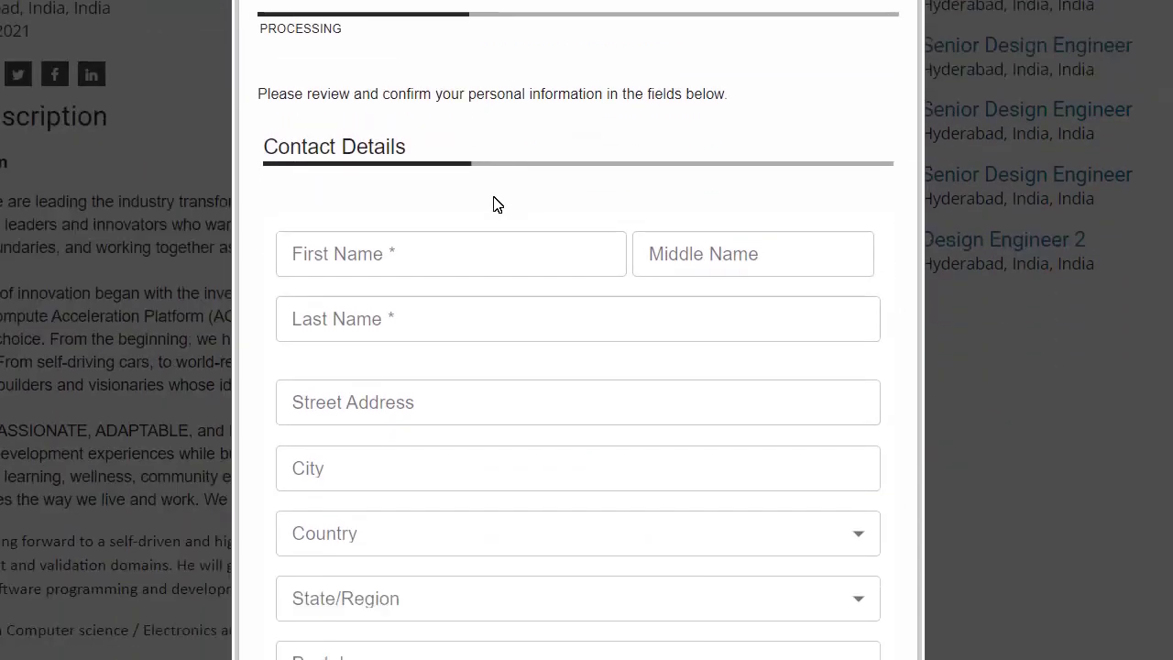
{"action": "left_click", "coordinate": [351, 116]}
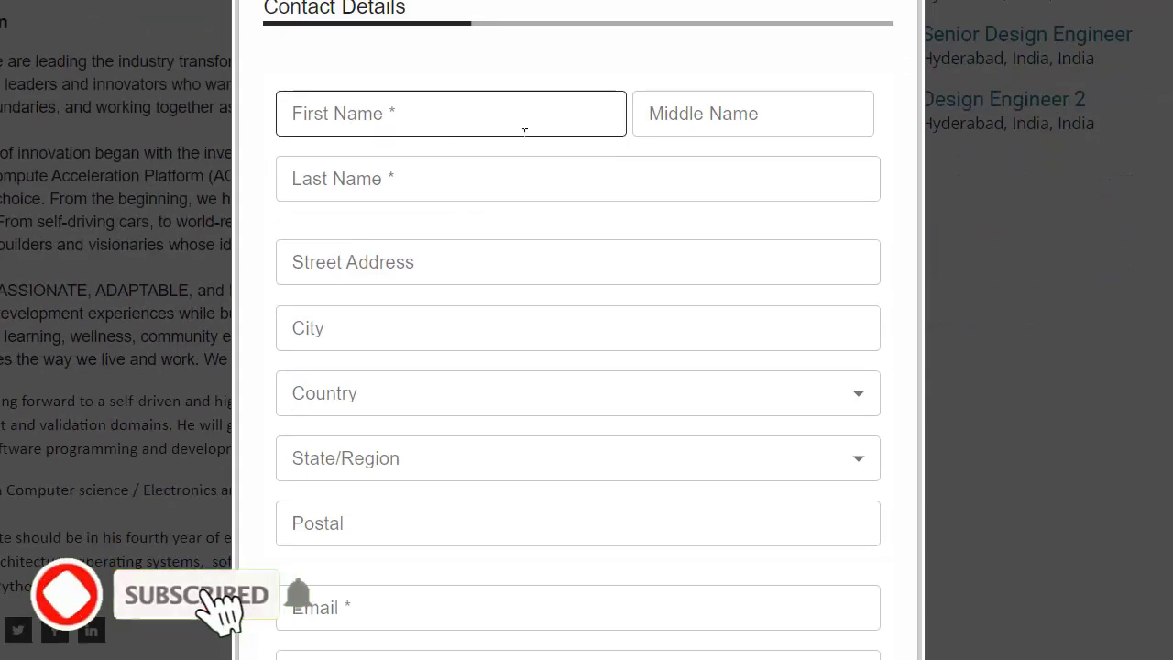
{"action": "left_click", "coordinate": [644, 194]}
{"action": "left_click", "coordinate": [320, 262]}
{"action": "scroll", "coordinate": [372, 283], "scroll_direction": "down", "scroll_amount": 3}
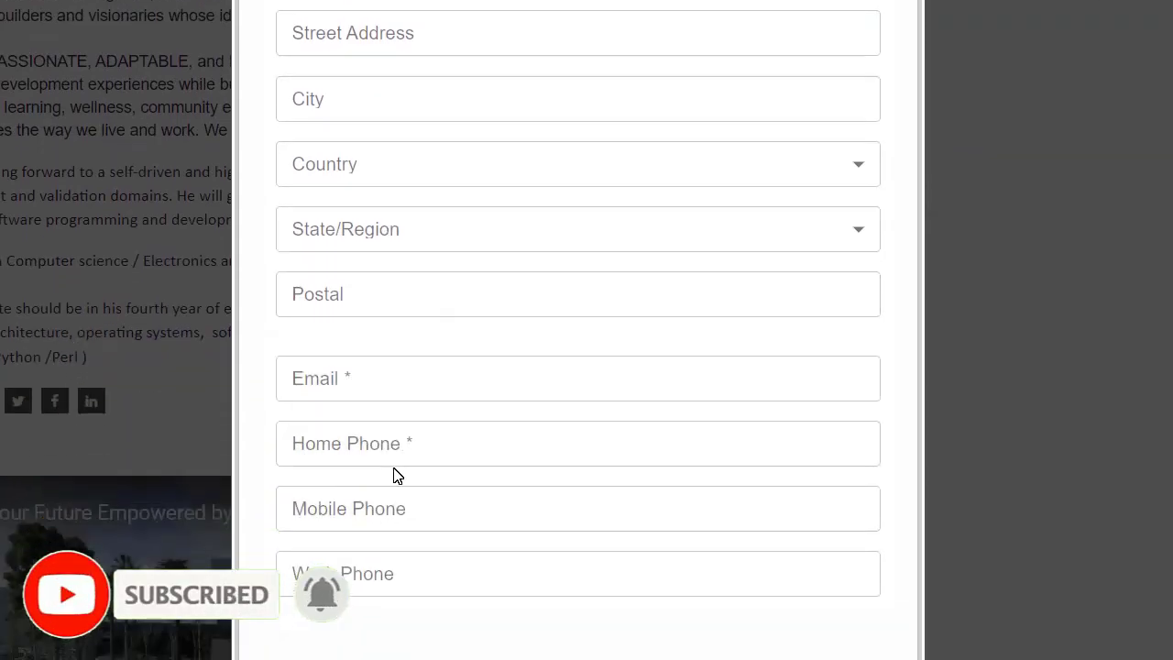
{"action": "scroll", "coordinate": [555, 579], "scroll_direction": "down", "scroll_amount": 6}
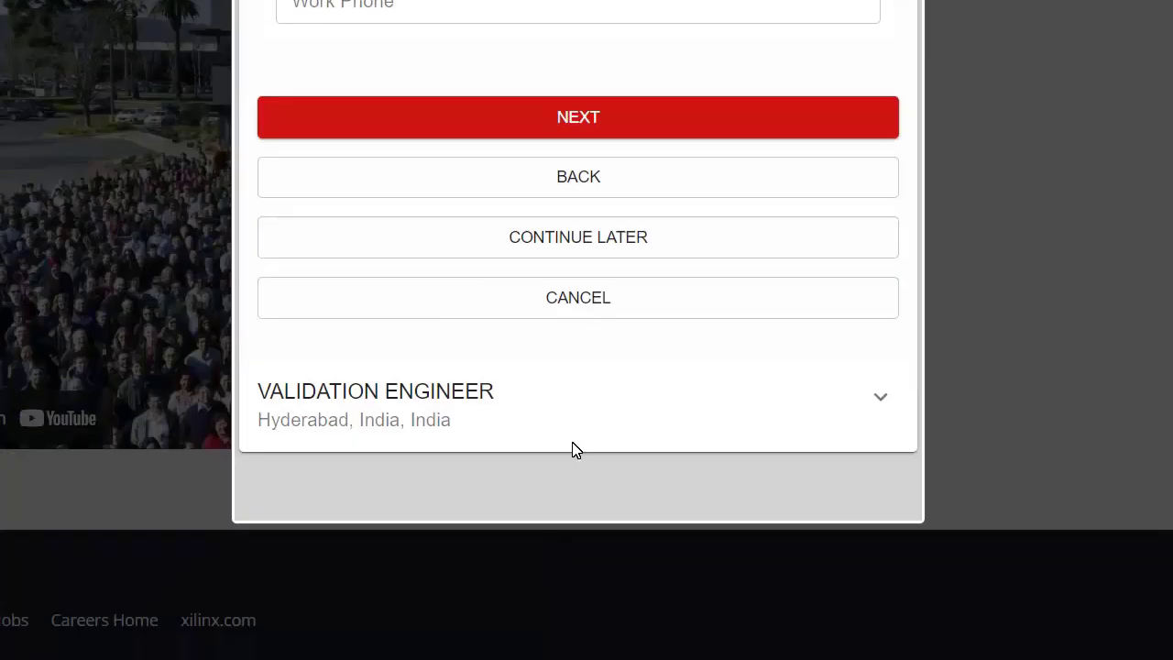
- Add an NA – NA work history entry for January 2022 to January 2022 in Delhi, India
{"action": "left_click", "coordinate": [607, 131]}
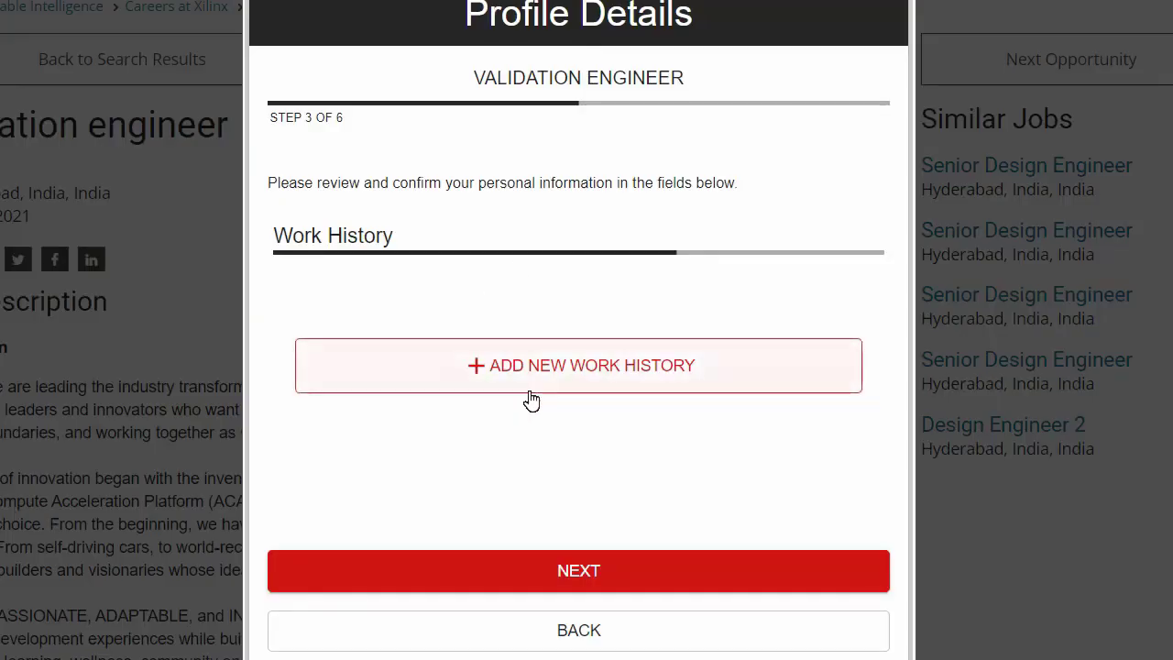
{"action": "left_click", "coordinate": [581, 384]}
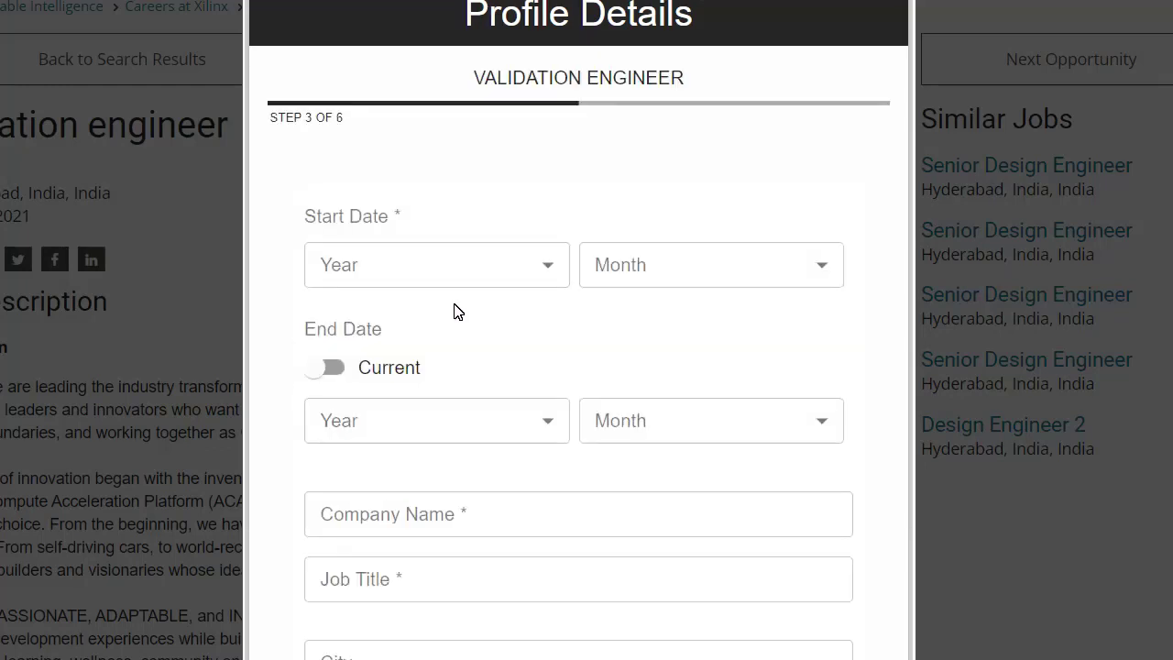
{"action": "left_click", "coordinate": [497, 286]}
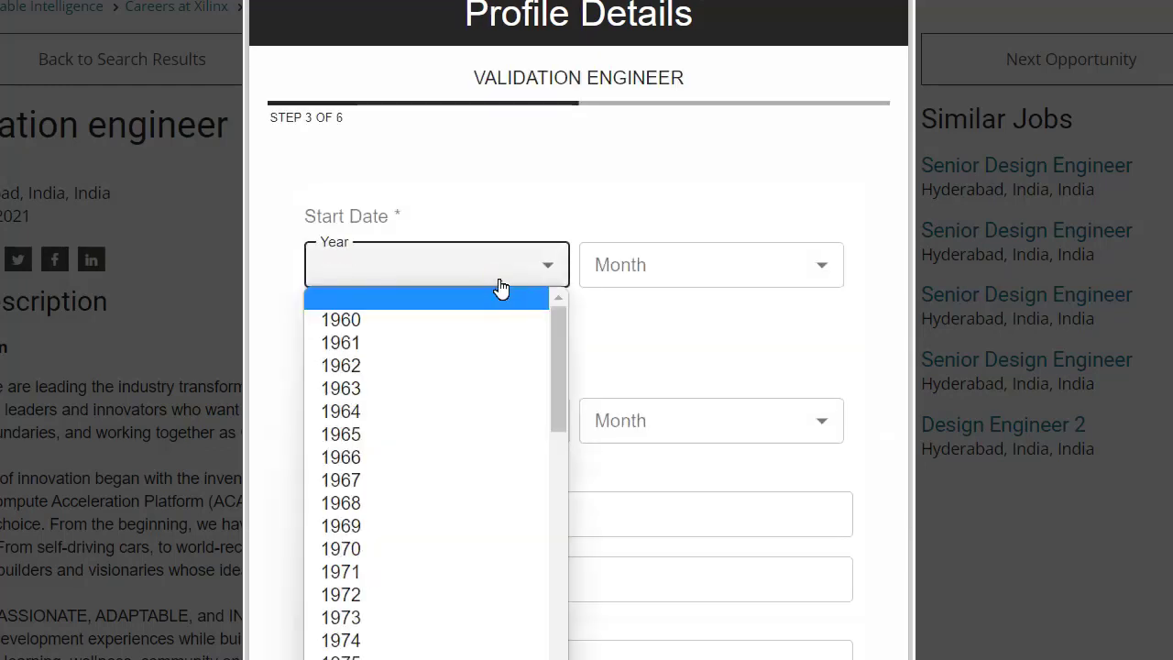
{"action": "scroll", "coordinate": [438, 431], "scroll_direction": "down", "scroll_amount": 10}
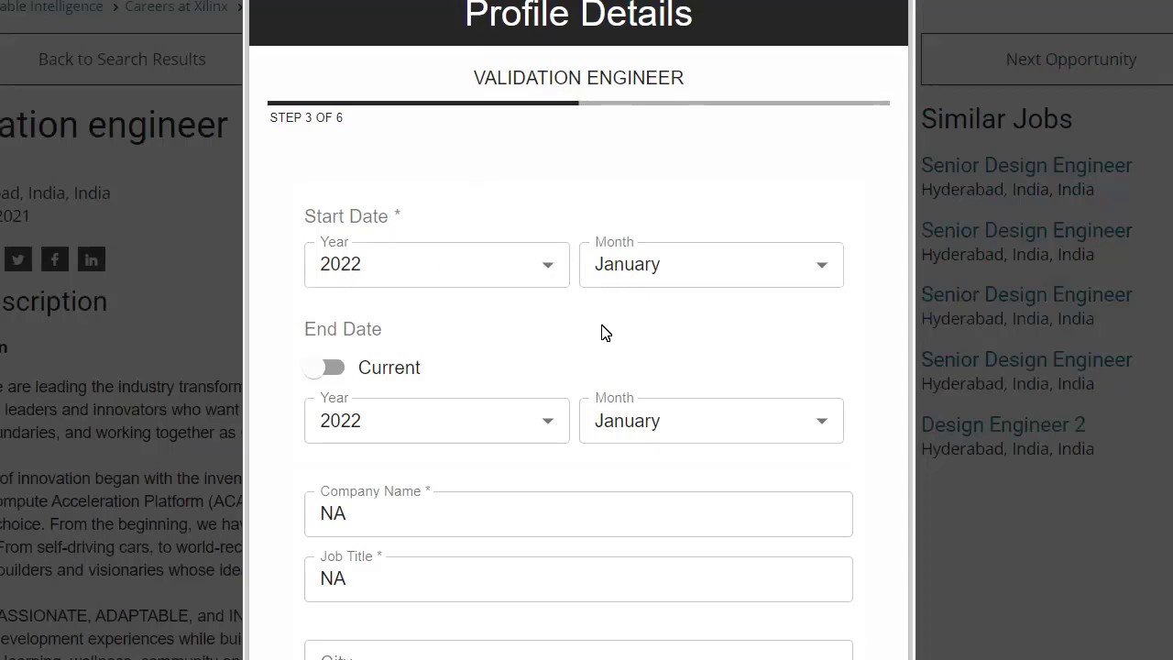
{"action": "scroll", "coordinate": [660, 305], "scroll_direction": "down", "scroll_amount": 2}
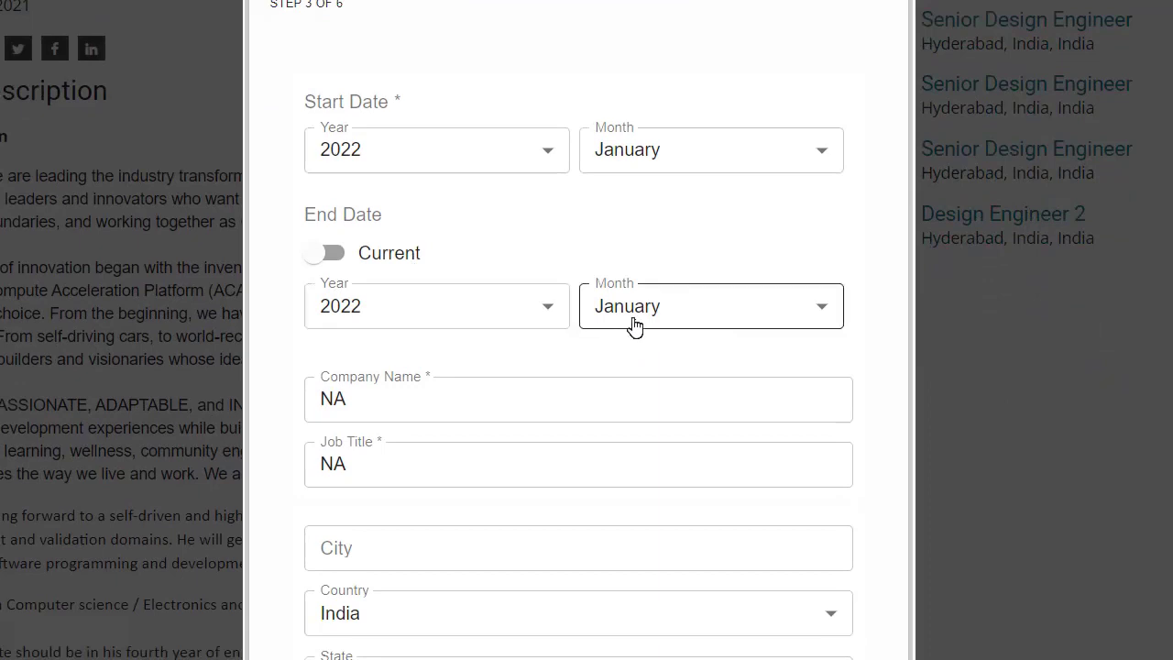
{"action": "scroll", "coordinate": [661, 311], "scroll_direction": "down", "scroll_amount": 4}
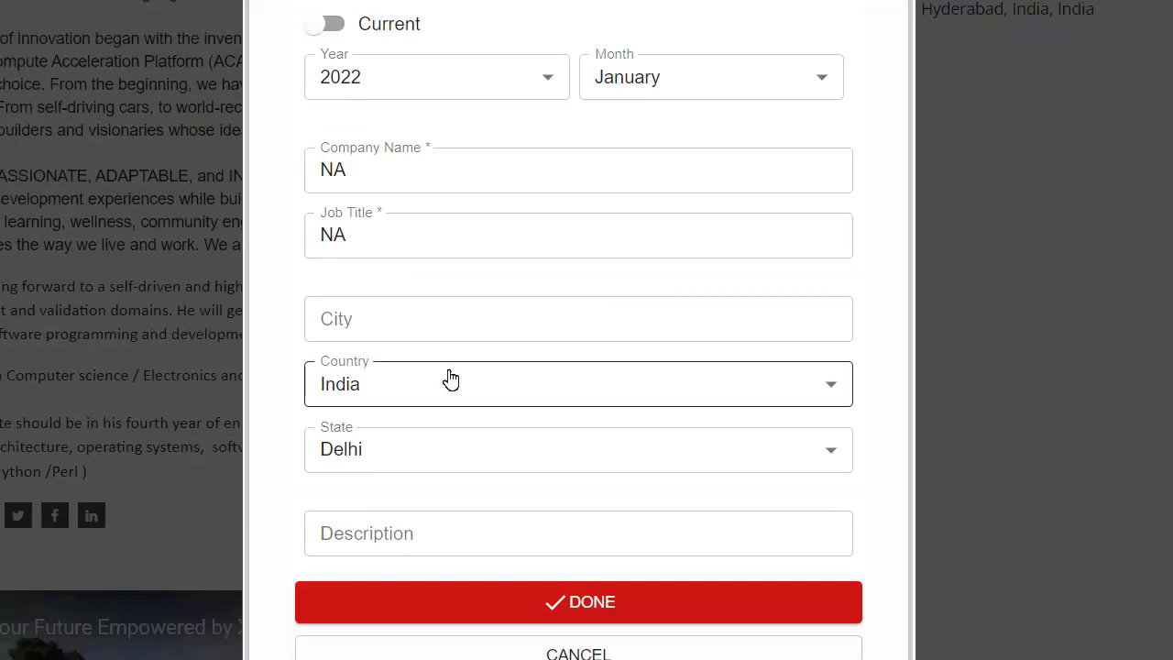
{"action": "left_click", "coordinate": [603, 602]}
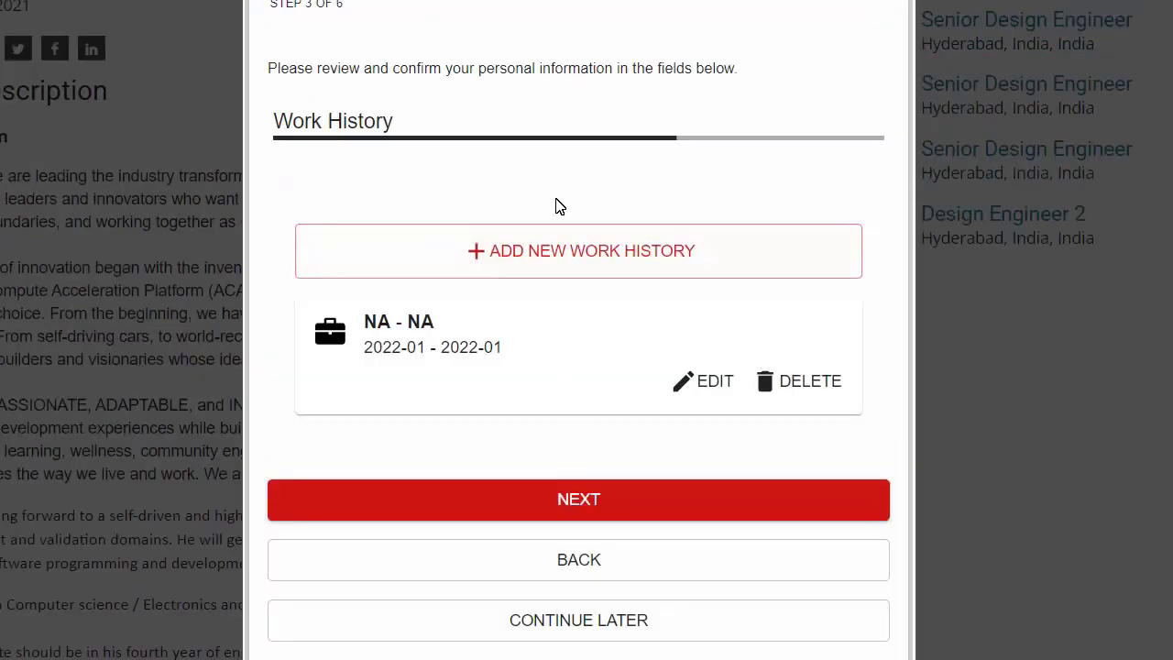
{"action": "left_click", "coordinate": [608, 510]}
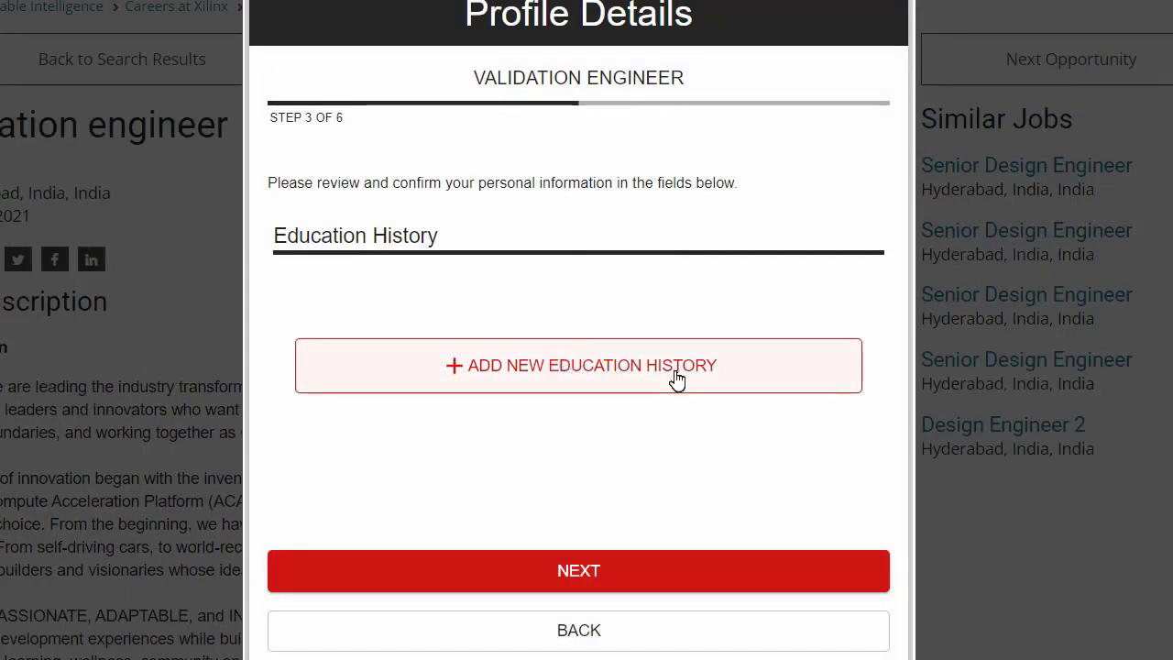
- Save the VIT BTech education entry (2015-07 to 2019-06) and advance to step 4
{"action": "scroll", "coordinate": [631, 541], "scroll_direction": "down", "scroll_amount": 1}
{"action": "left_click", "coordinate": [634, 240]}
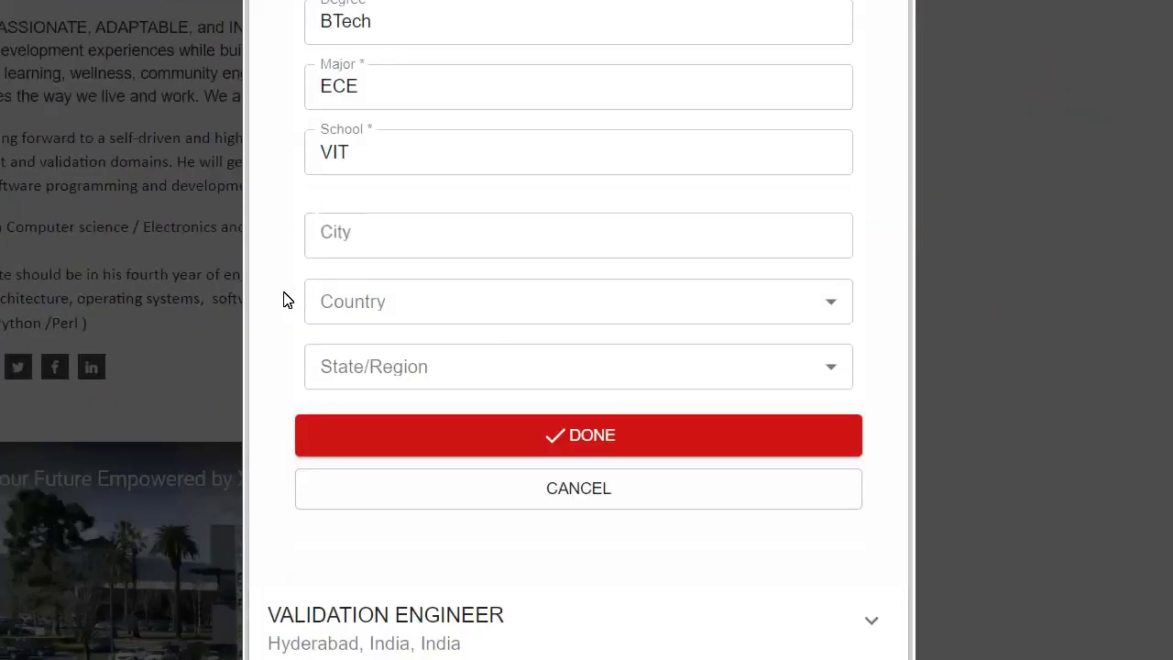
{"action": "left_click", "coordinate": [662, 476]}
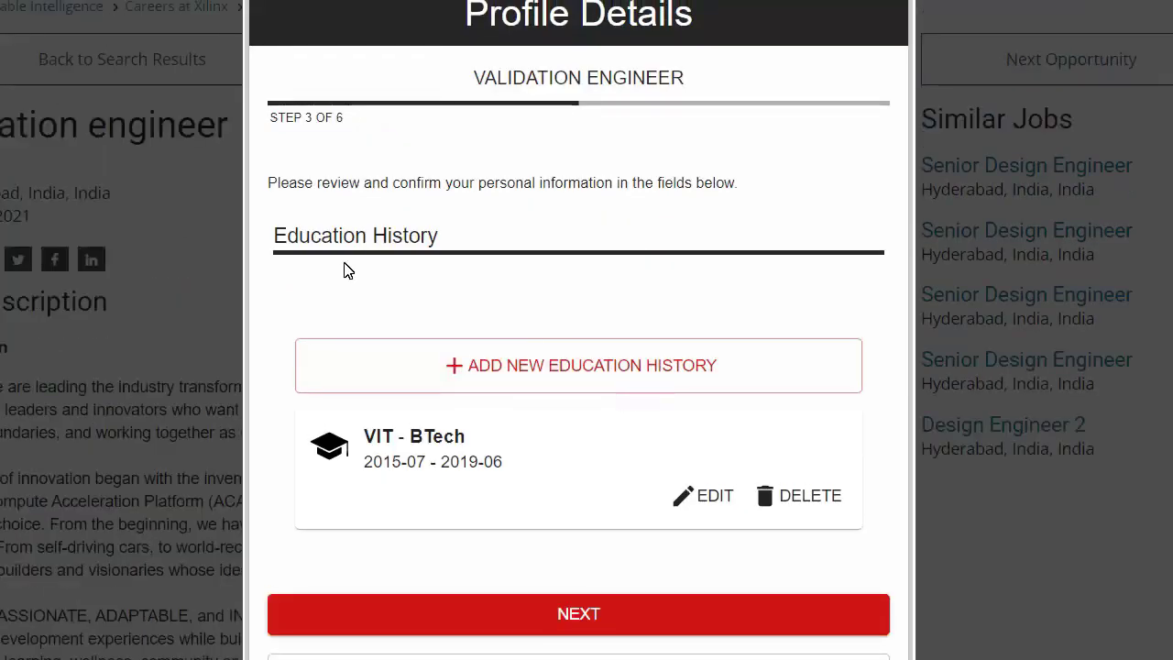
{"action": "scroll", "coordinate": [445, 482], "scroll_direction": "down", "scroll_amount": 2}
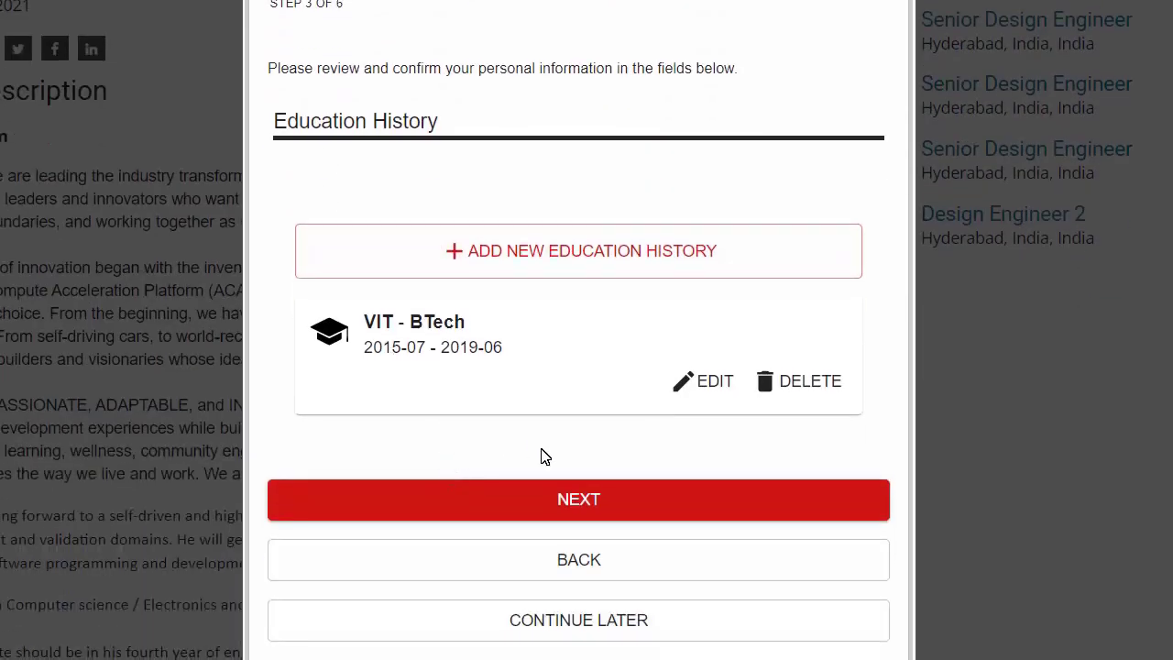
{"action": "left_click", "coordinate": [618, 495]}
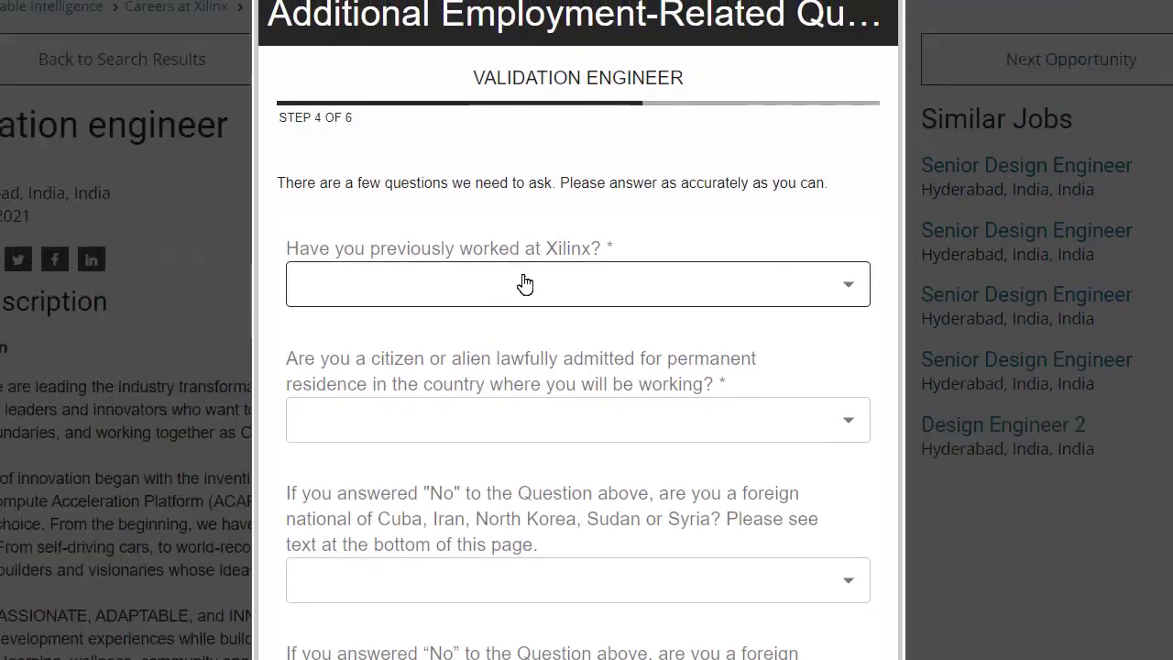
- Answer No to previous Xilinx employment and to the citizenship question
{"action": "left_click", "coordinate": [453, 282]}
{"action": "left_click", "coordinate": [465, 252]}
{"action": "left_click", "coordinate": [592, 278]}
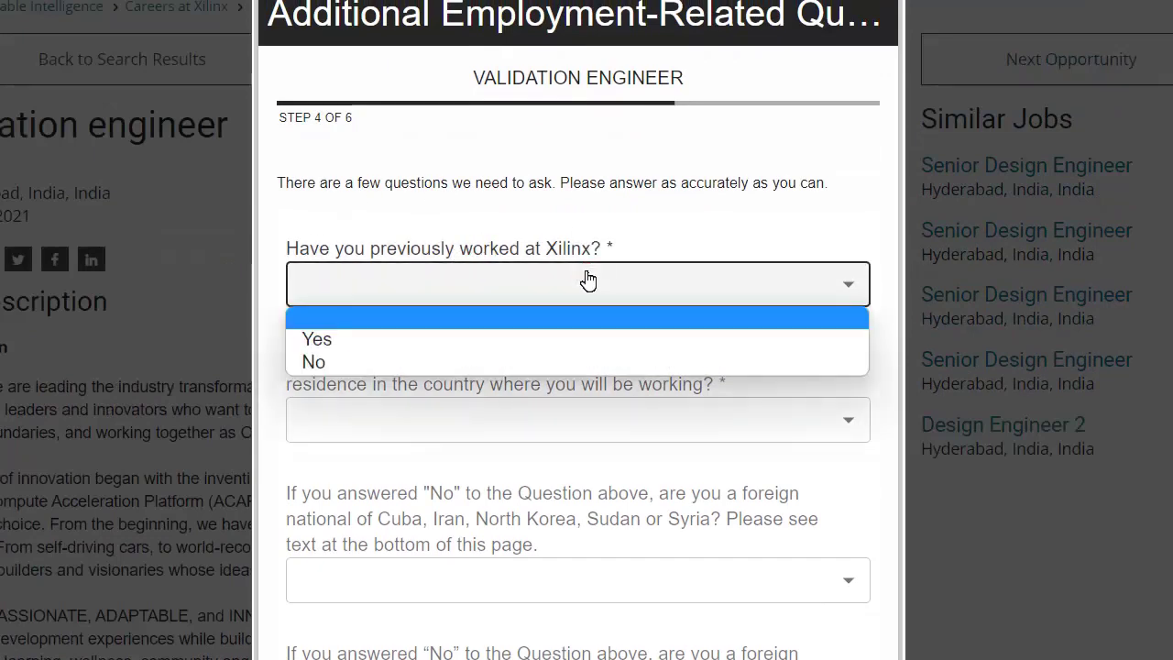
{"action": "left_click", "coordinate": [417, 362]}
{"action": "scroll", "coordinate": [422, 357], "scroll_direction": "down", "scroll_amount": 3}
{"action": "left_click", "coordinate": [513, 81]}
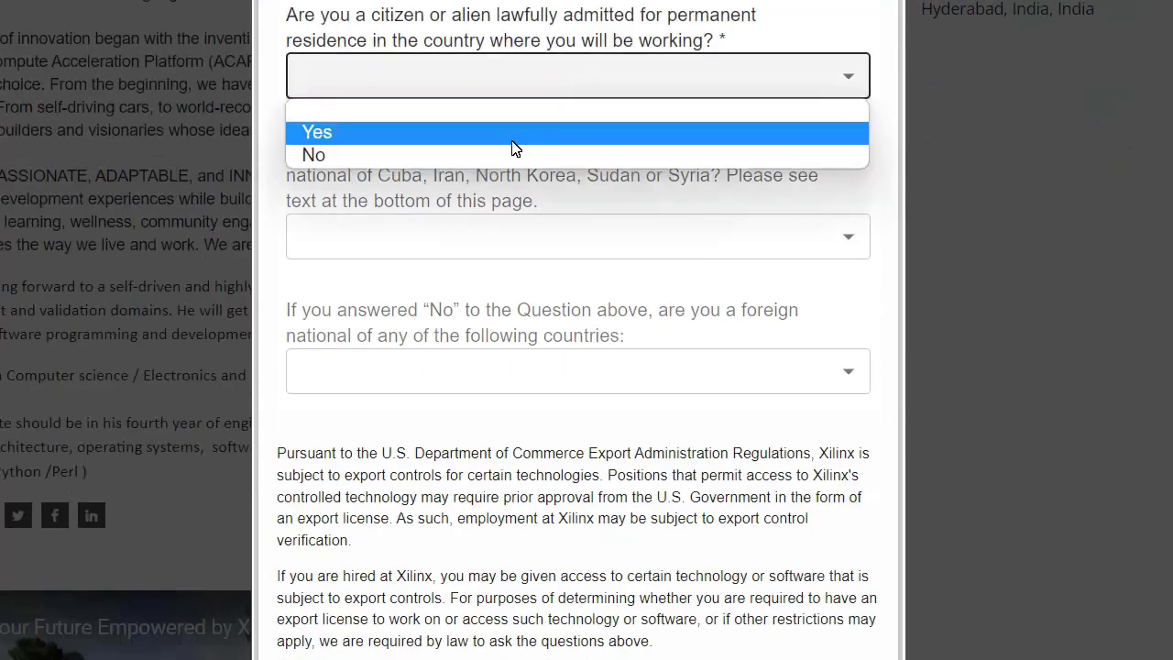
{"action": "left_click", "coordinate": [469, 163]}
- Answer Not Applicable to both foreign-national country questions and continue to step 5
{"action": "left_click", "coordinate": [458, 235]}
{"action": "left_click", "coordinate": [418, 314]}
{"action": "left_click", "coordinate": [419, 262]}
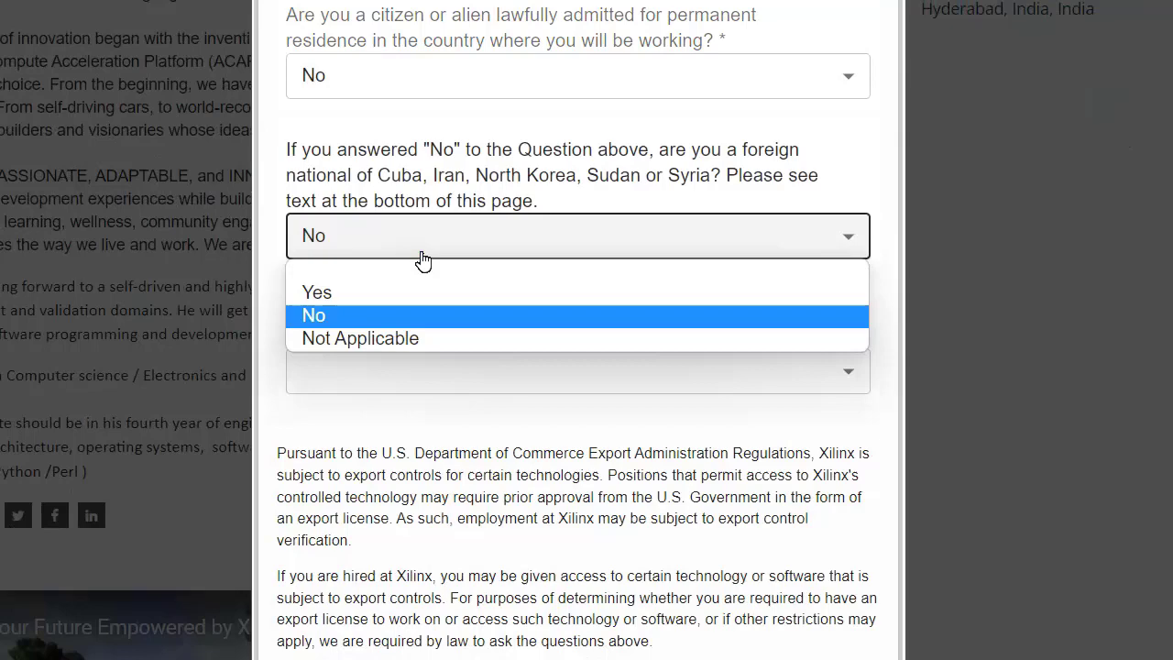
{"action": "left_click", "coordinate": [410, 338]}
{"action": "left_click", "coordinate": [418, 358]}
{"action": "scroll", "coordinate": [406, 269], "scroll_direction": "down", "scroll_amount": 1}
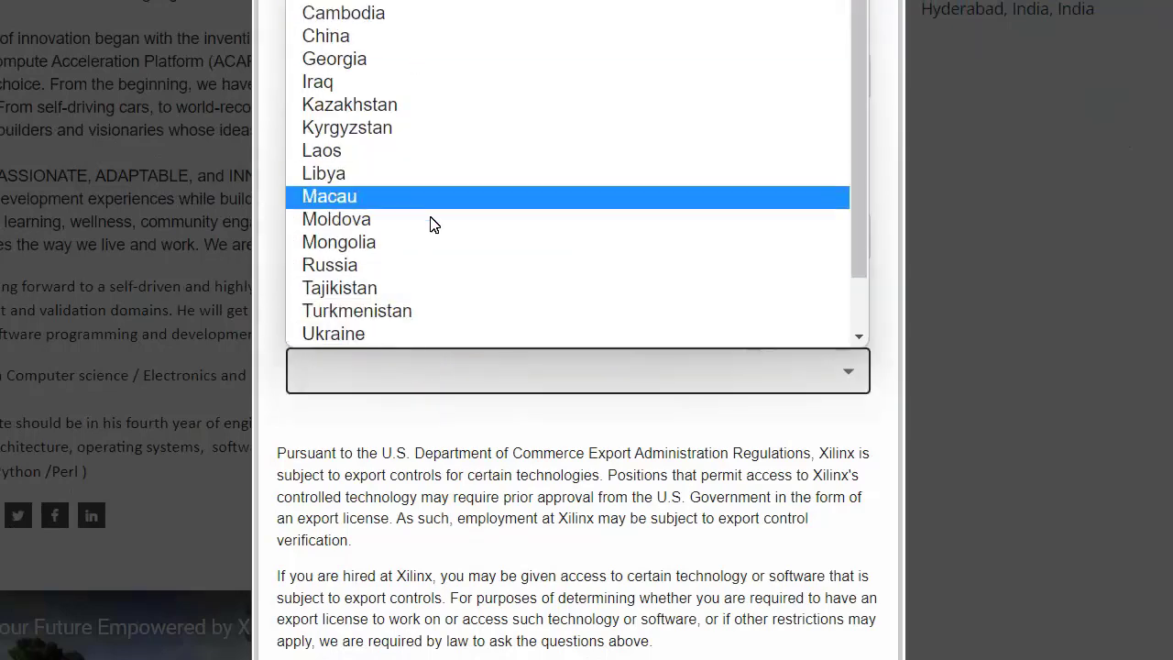
{"action": "scroll", "coordinate": [435, 233], "scroll_direction": "up", "scroll_amount": 1}
{"action": "left_click", "coordinate": [431, 2]}
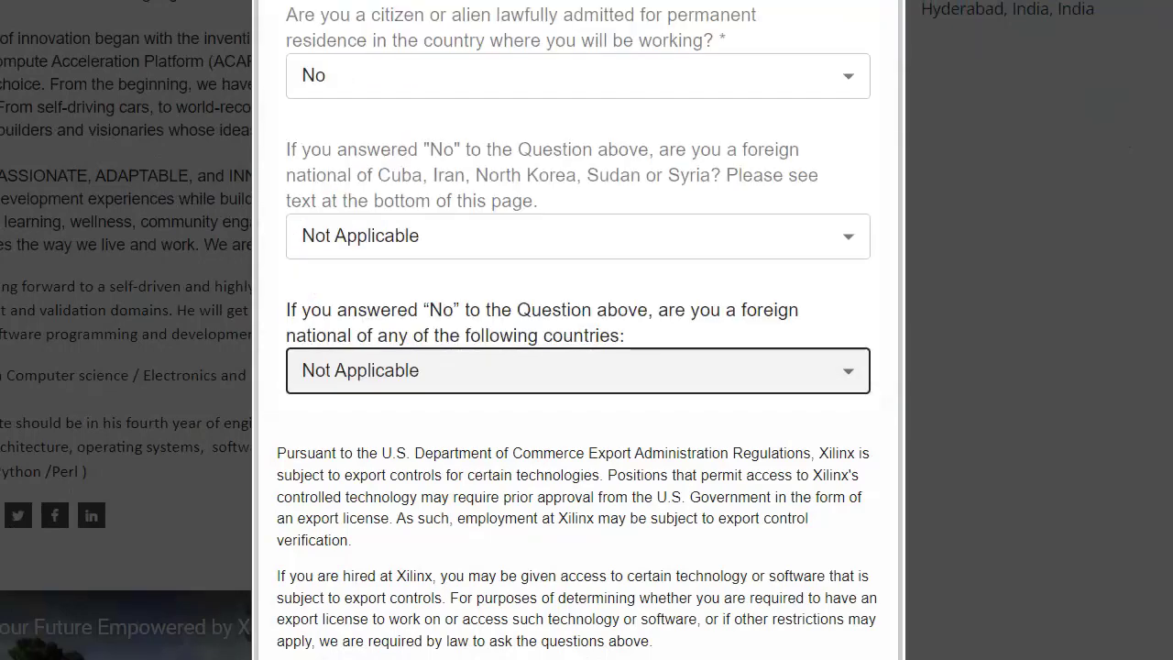
{"action": "scroll", "coordinate": [490, 419], "scroll_direction": "down", "scroll_amount": 10}
{"action": "left_click", "coordinate": [675, 113]}
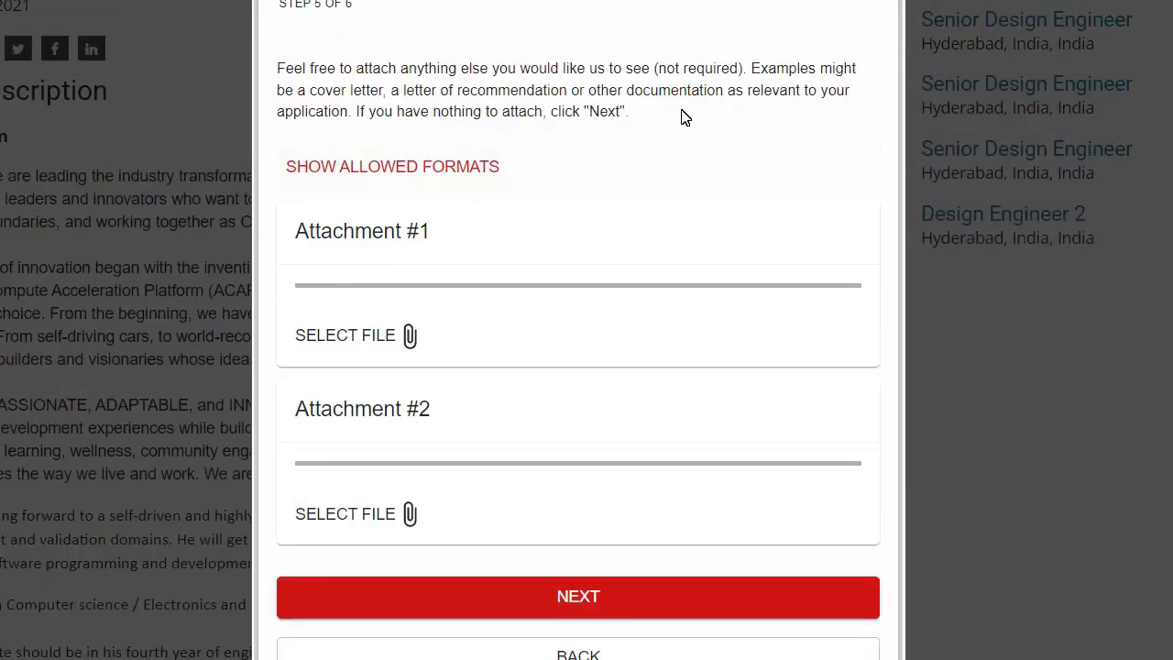
- Skip attachments without uploading, then focus the blank eSignature full-name field and bring SUBMIT into view
{"action": "scroll", "coordinate": [609, 275], "scroll_direction": "down", "scroll_amount": 3}
{"action": "left_click", "coordinate": [599, 363]}
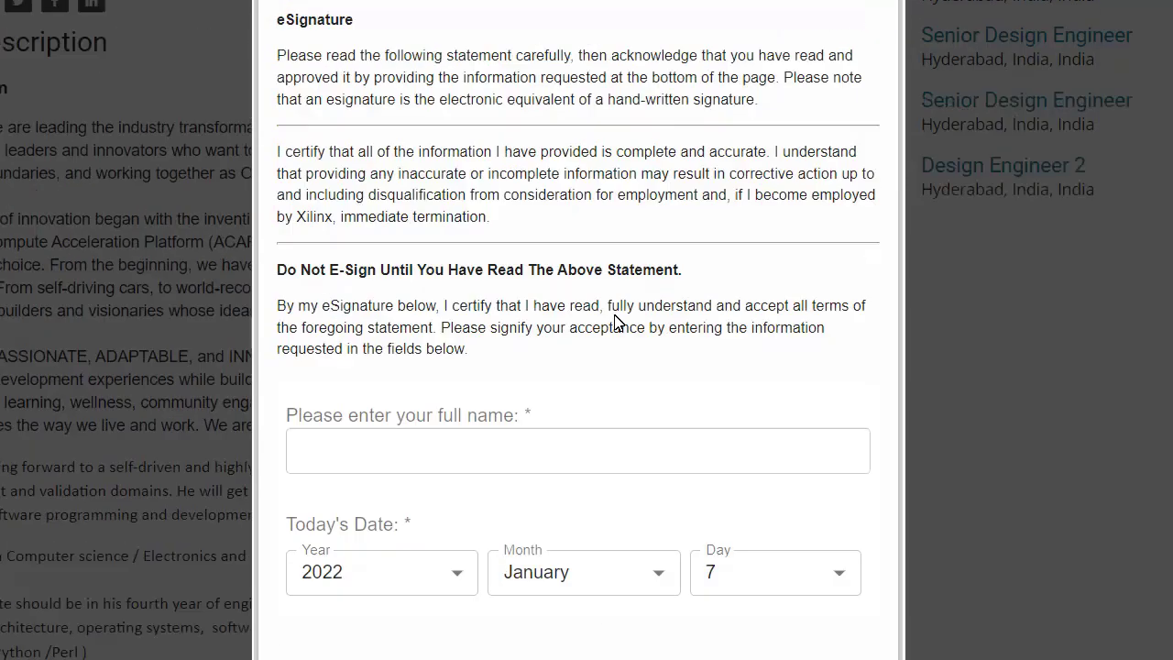
{"action": "scroll", "coordinate": [458, 268], "scroll_direction": "down", "scroll_amount": 3}
{"action": "left_click", "coordinate": [443, 382]}
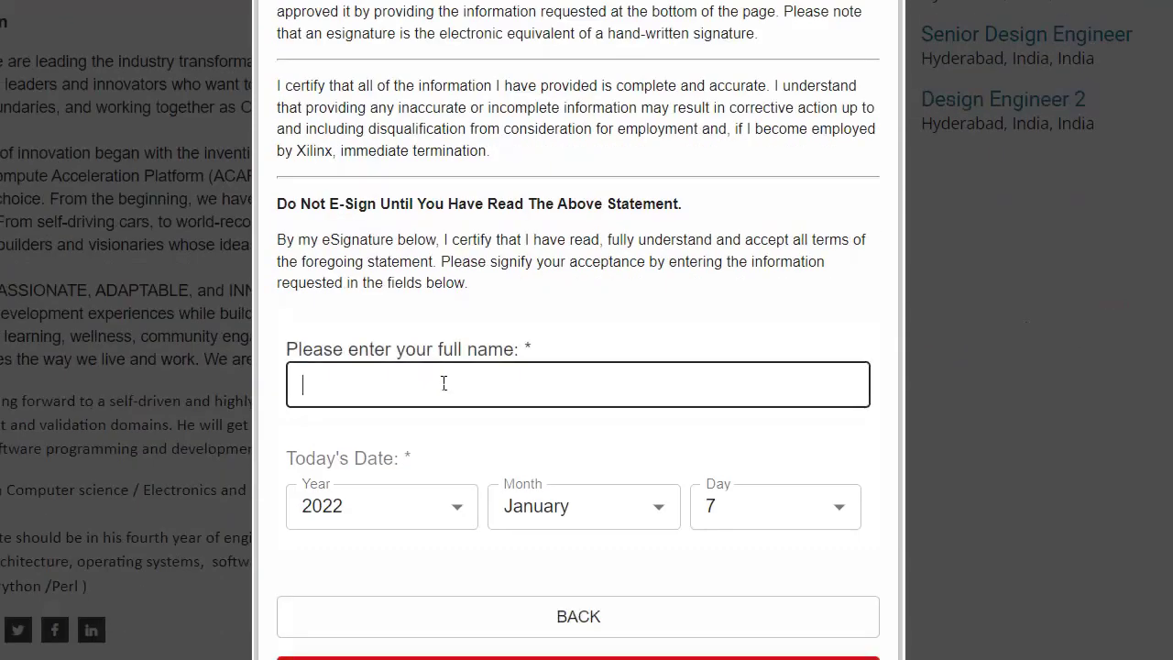
{"action": "scroll", "coordinate": [517, 282], "scroll_direction": "down", "scroll_amount": 3}
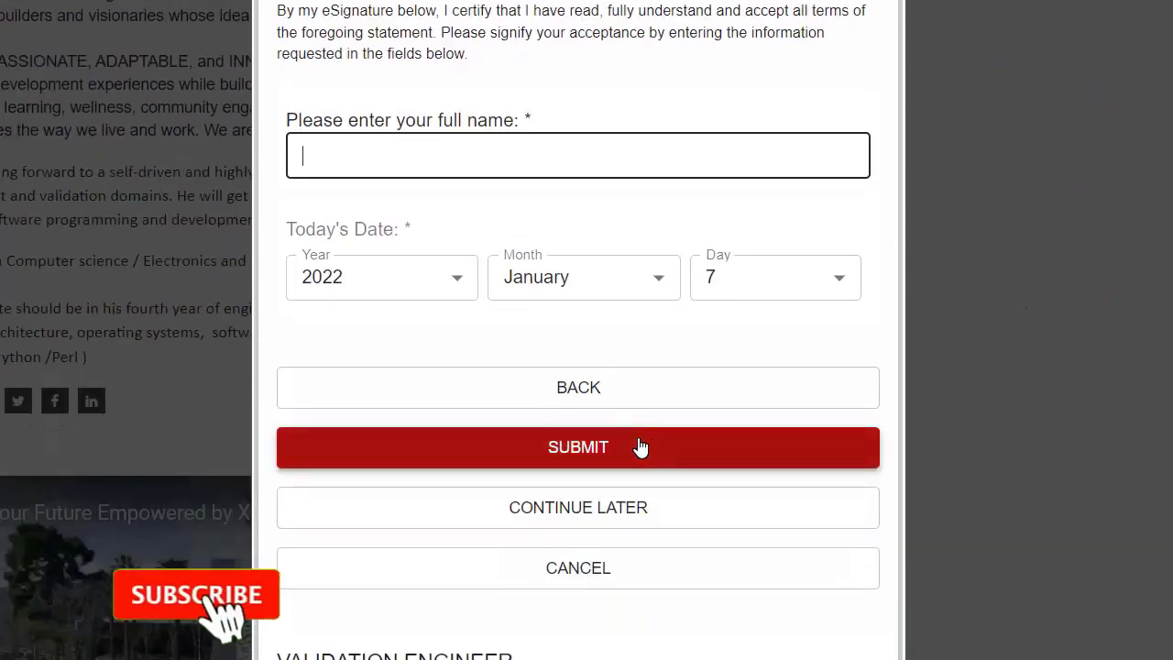